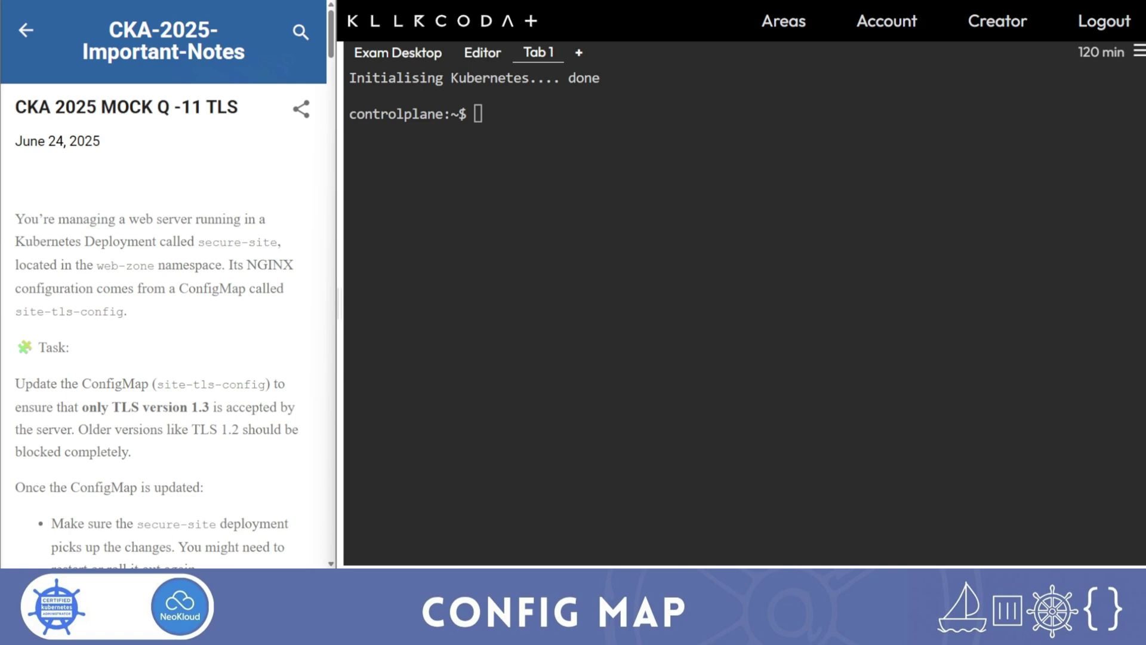
Check the default-namespace pods and the existing namespaces, then clear the screen.
right_click(512, 101)
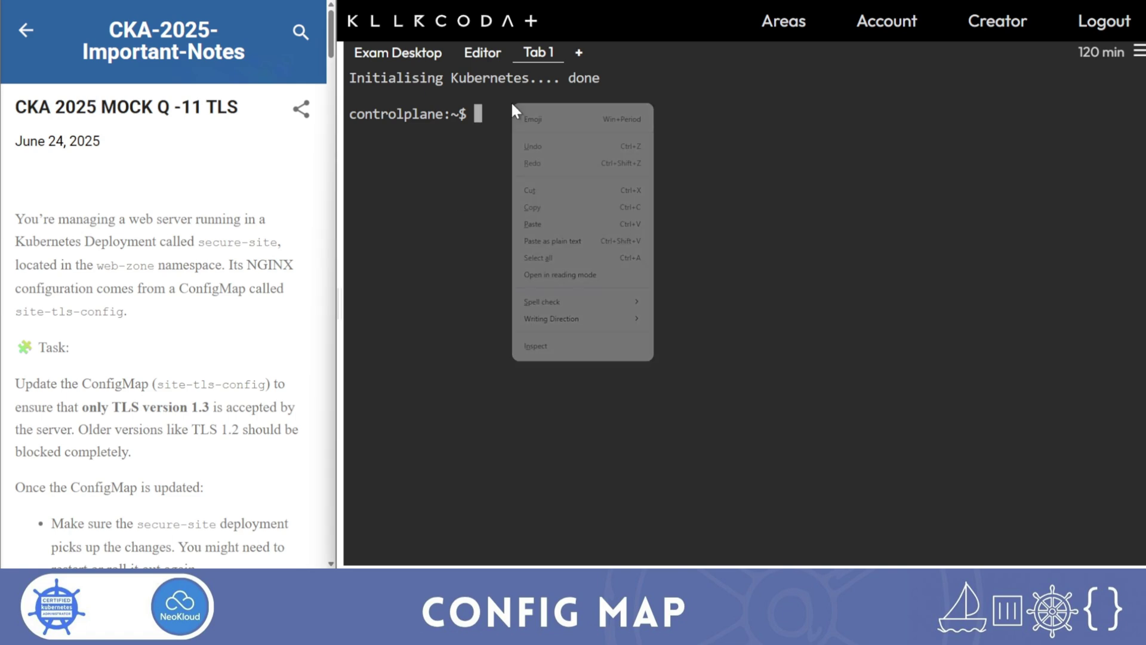
left_click(502, 116)
type("k get")
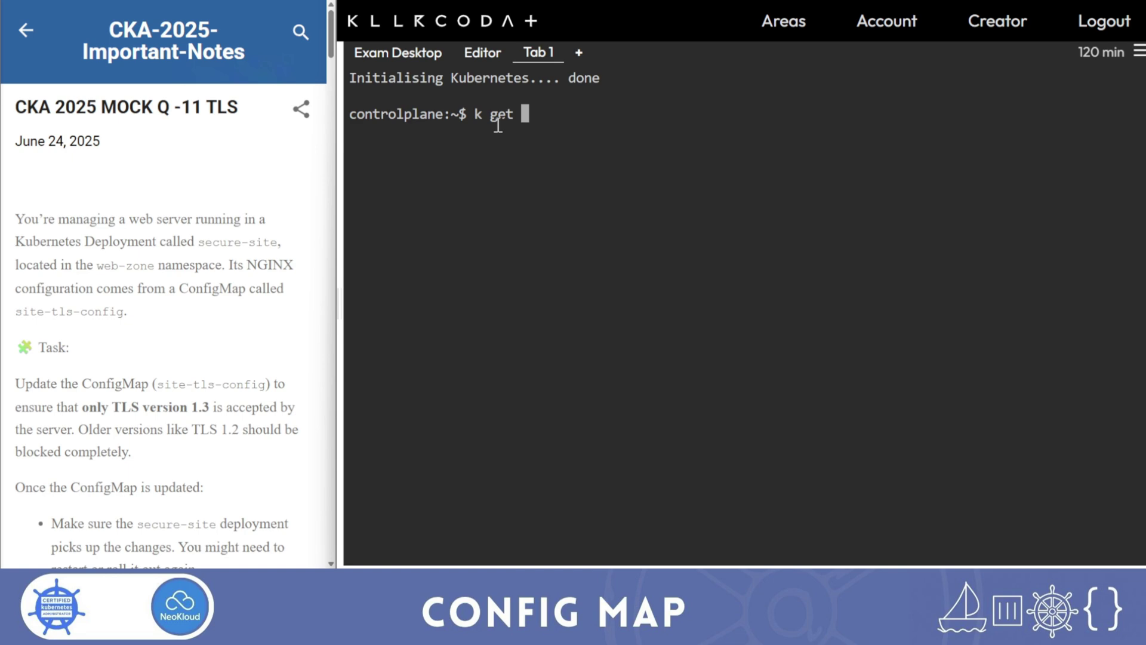
type(" po")
key("Return")
type("k get ns")
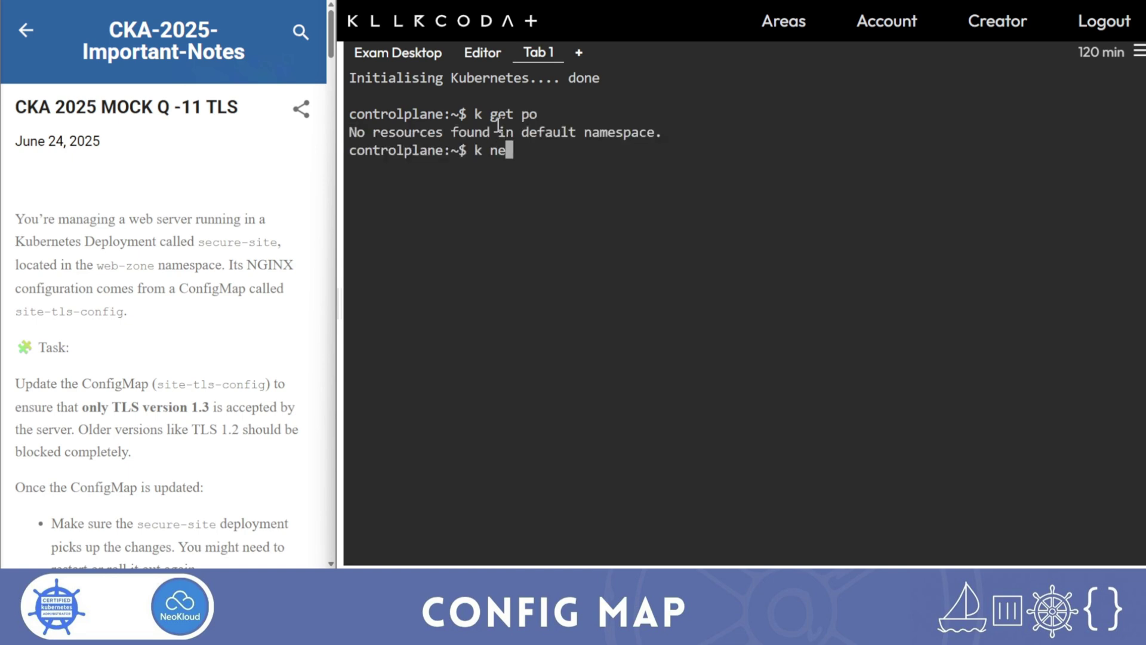
key("Return")
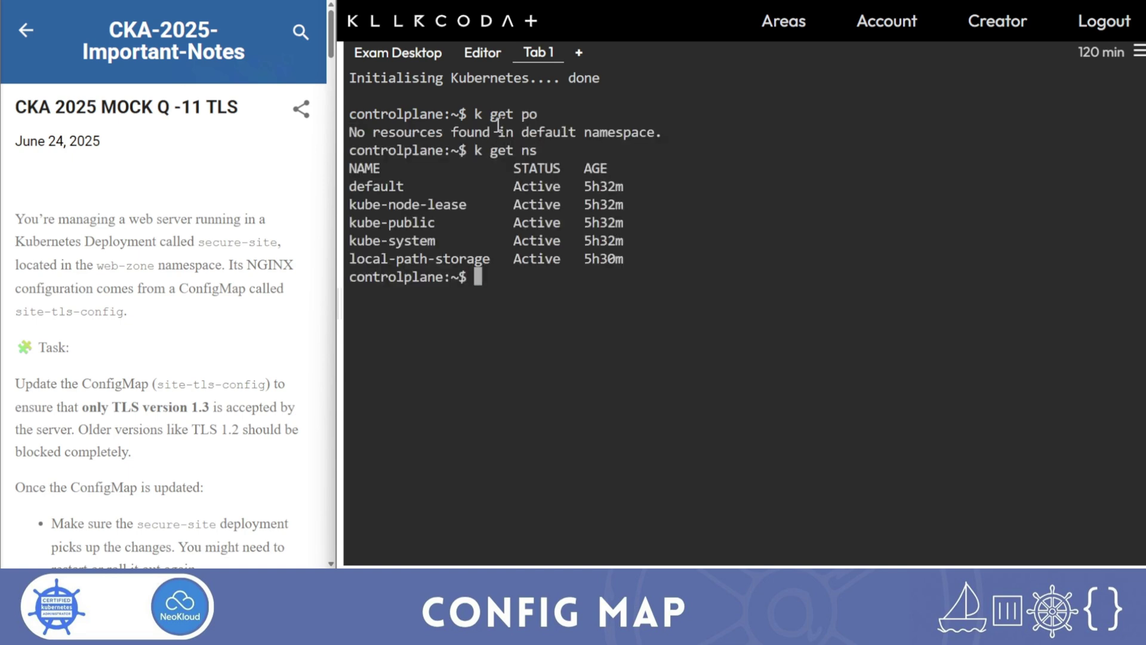
key("ctrl+l")
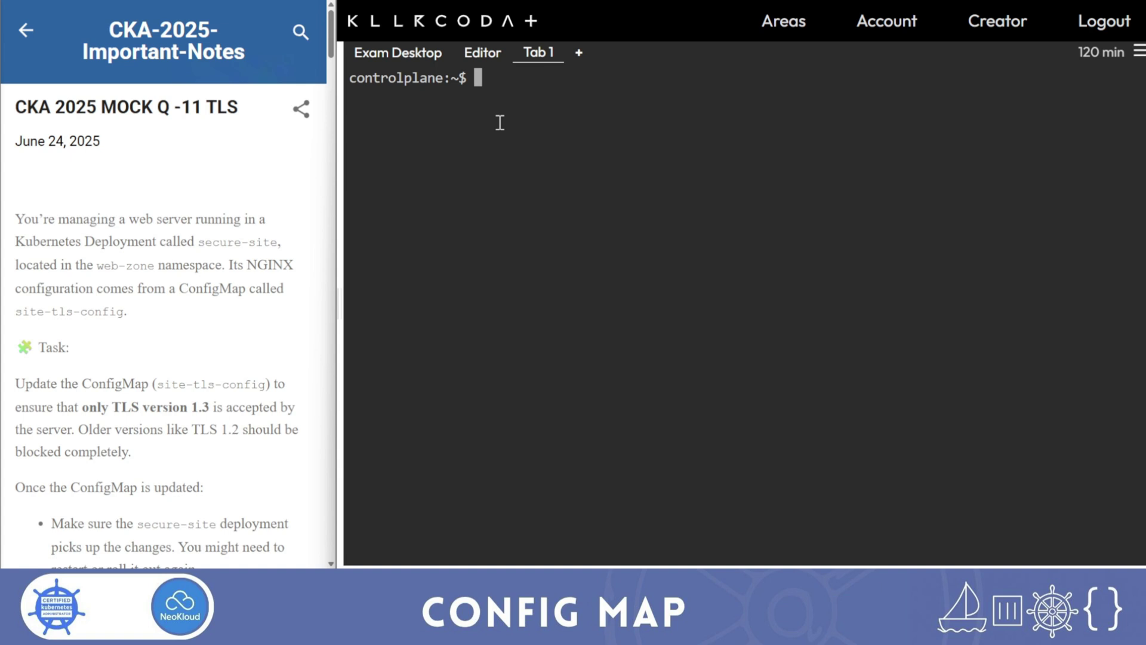
Create the web-zone namespace and generate the TLS certificate.
right_click(501, 164)
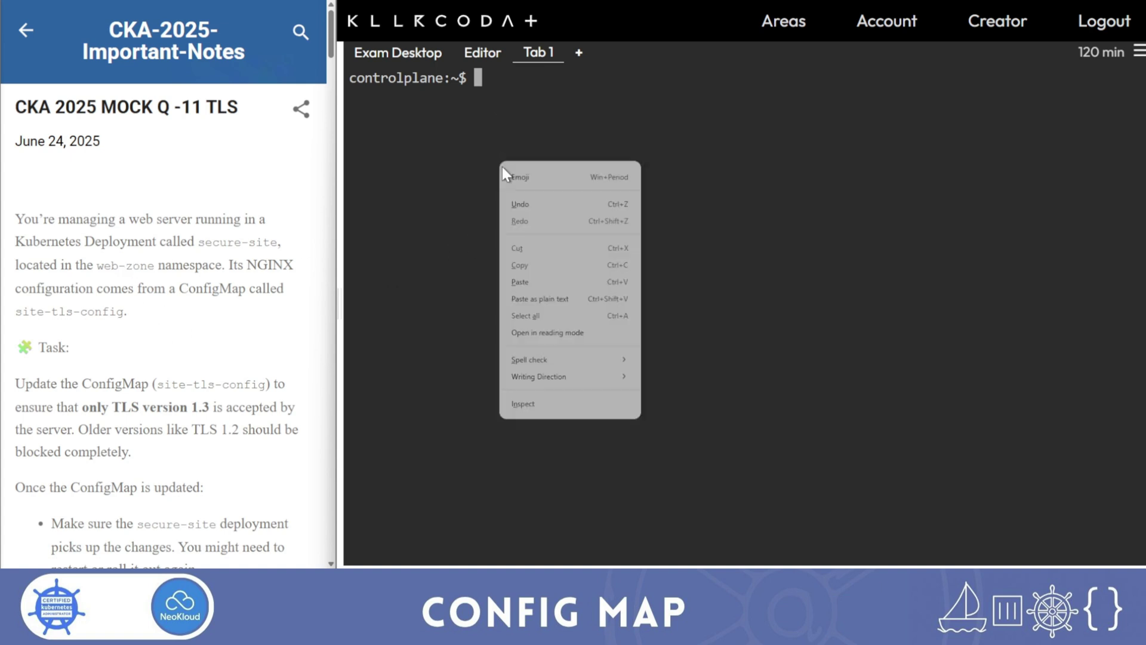
left_click(527, 282)
key("Return")
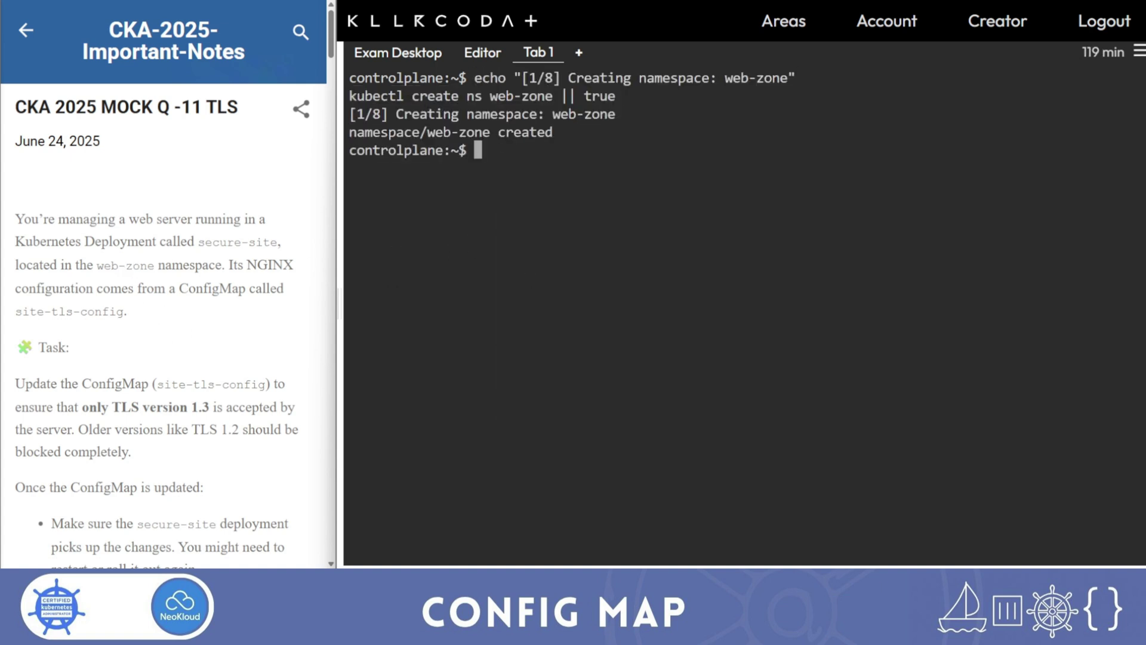
right_click(520, 143)
left_click(542, 263)
key("Return")
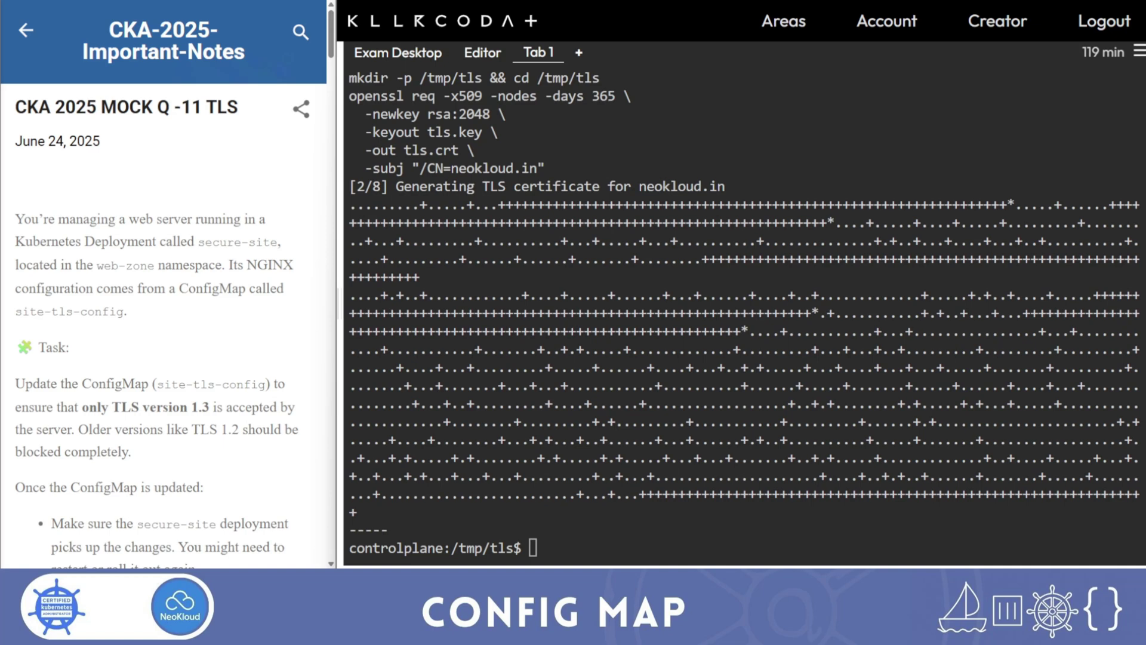
Create the web-cert TLS secret and the secure-site deployment.
right_click(640, 515)
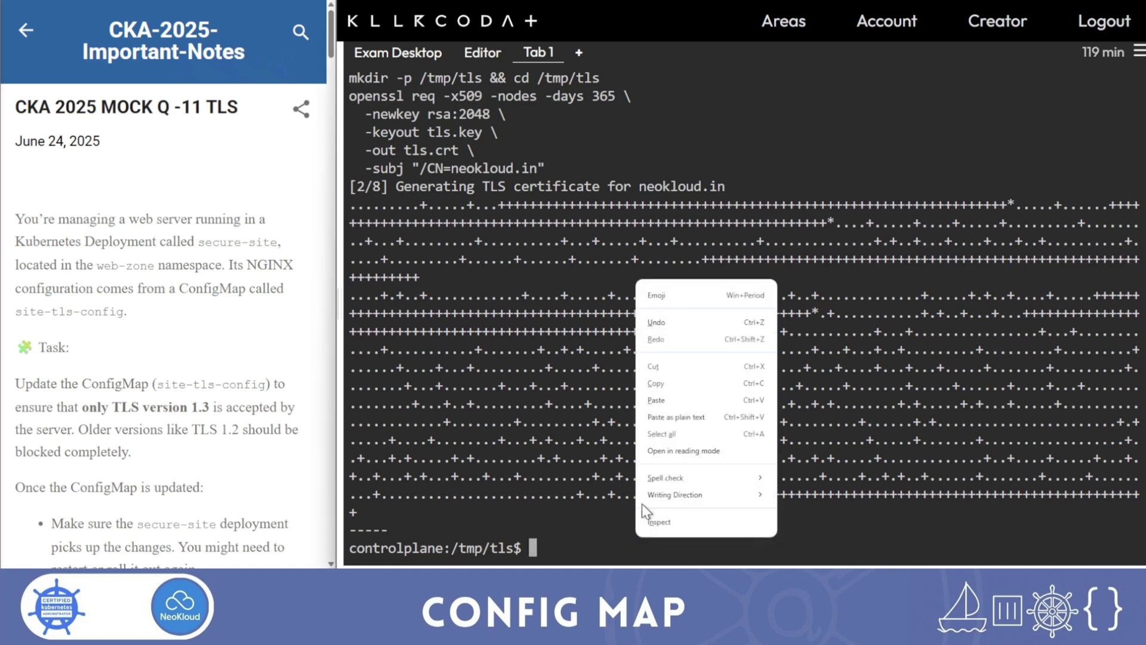
left_click(681, 403)
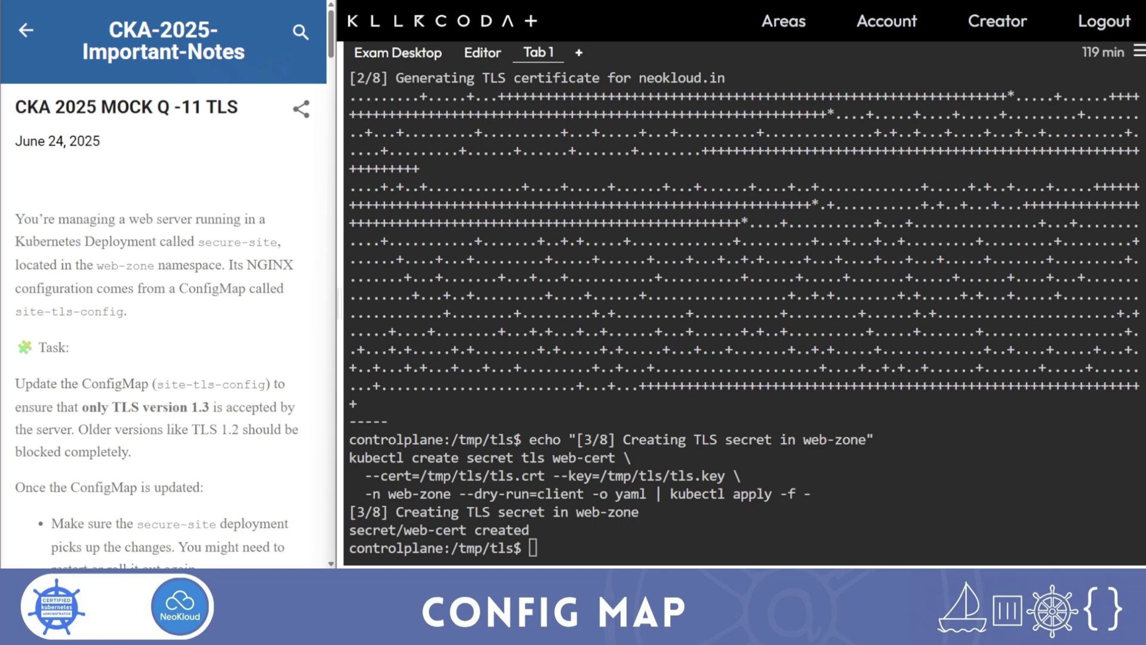
key("ctrl+shift+v")
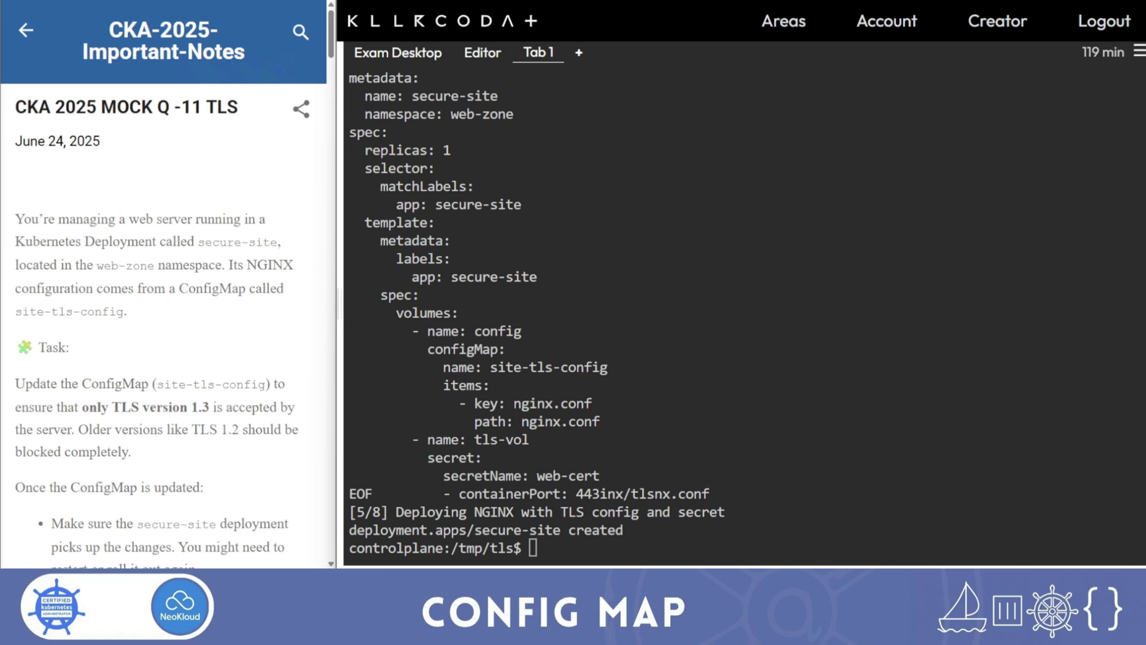
Add the secure-svc NodePort service on 32443, restart pods, and add neokloud.in to hosts.
right_click(613, 554)
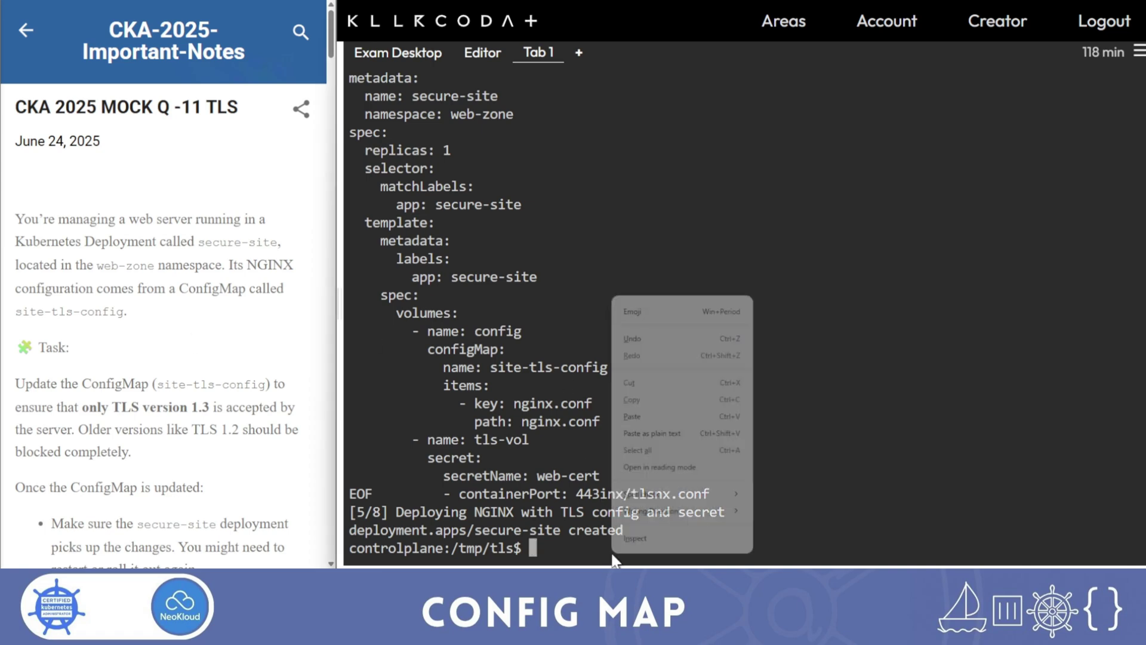
left_click(633, 417)
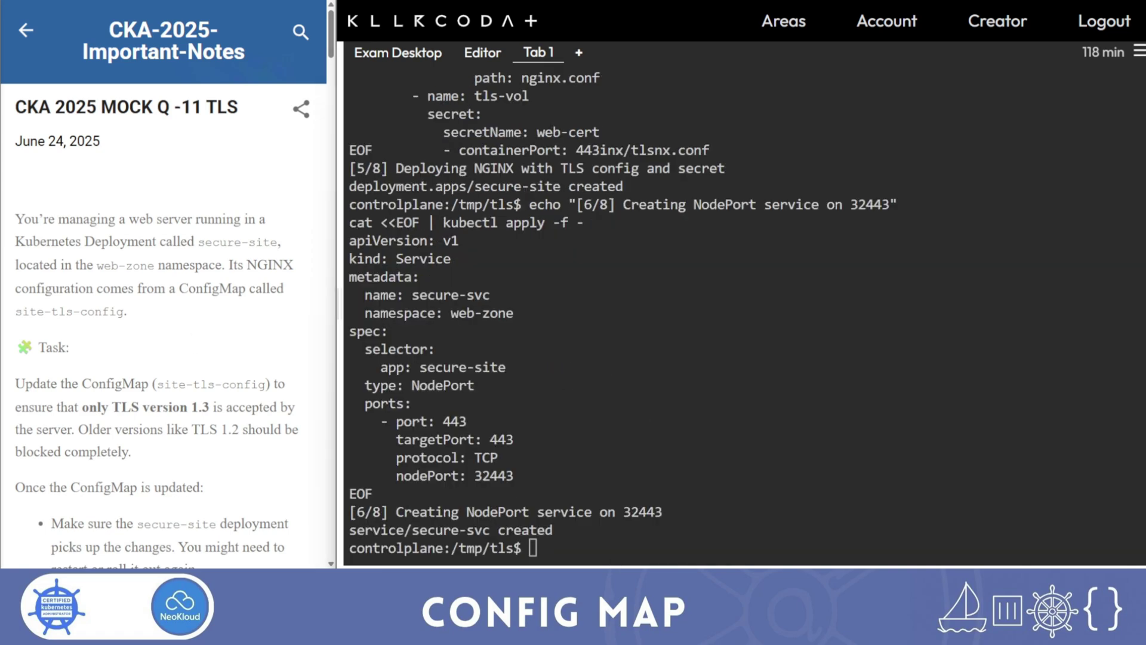
right_click(607, 390)
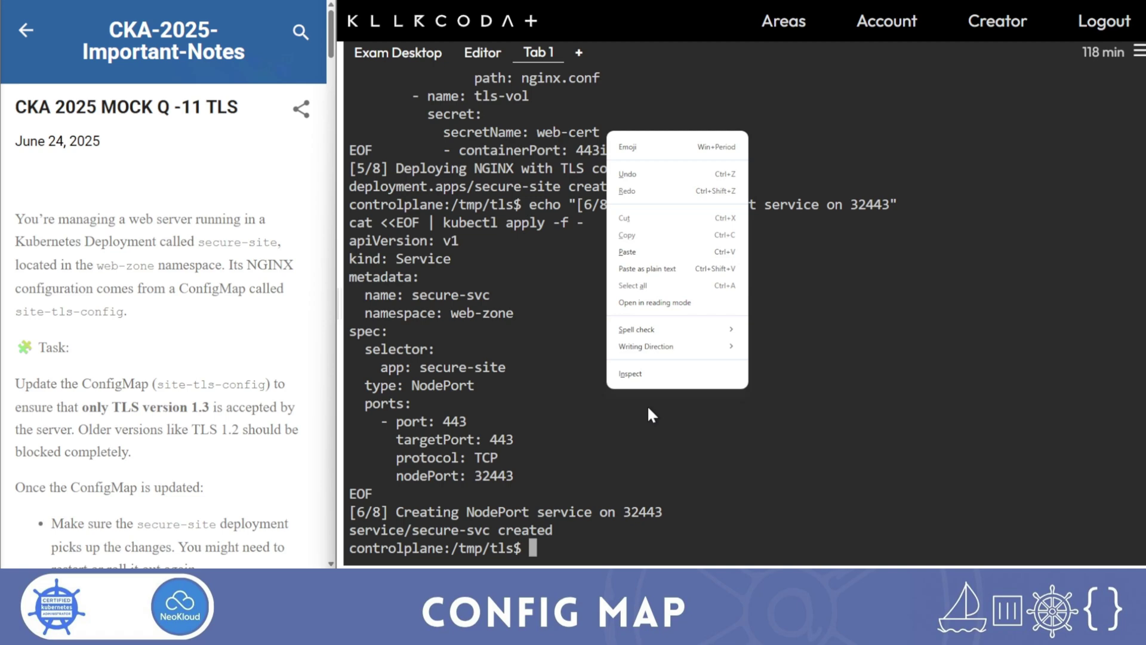
left_click(638, 273)
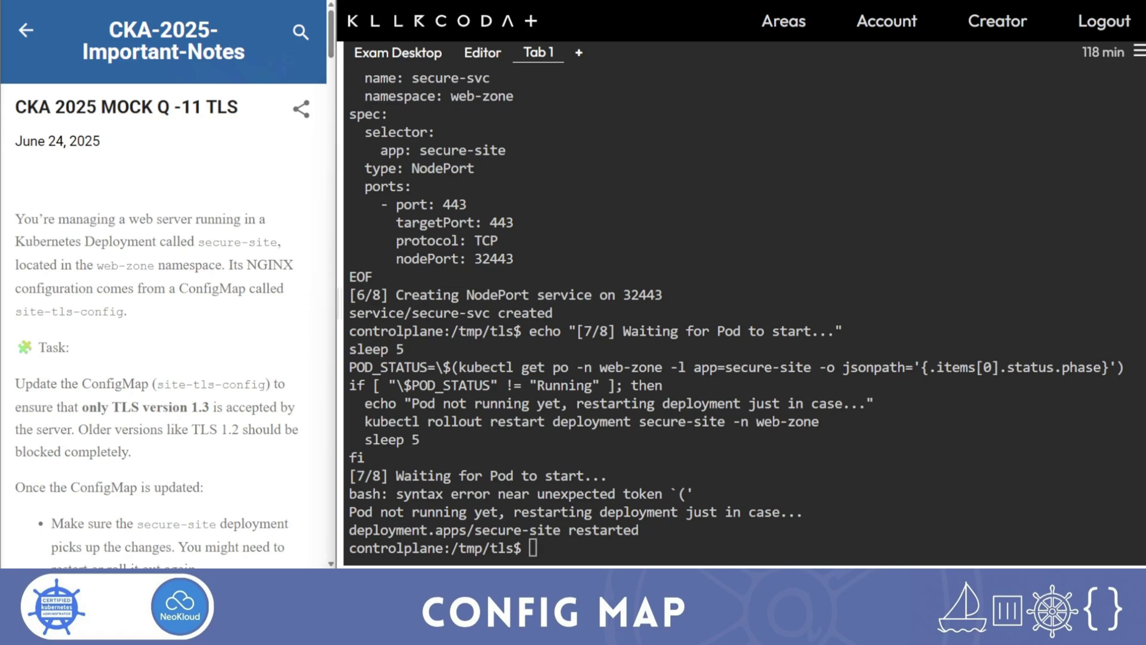
type("echo \"[8/8] Adding neokloud.in to /etc/hosts\" NODEIP=\\$(kubectl get nodes -o wide | awk 'NR==2{print \\$6}') grep -q neokloud.in /etc/hosts || echo \"\\$NODEIP neokloud.in\" >> /etc/hosts")
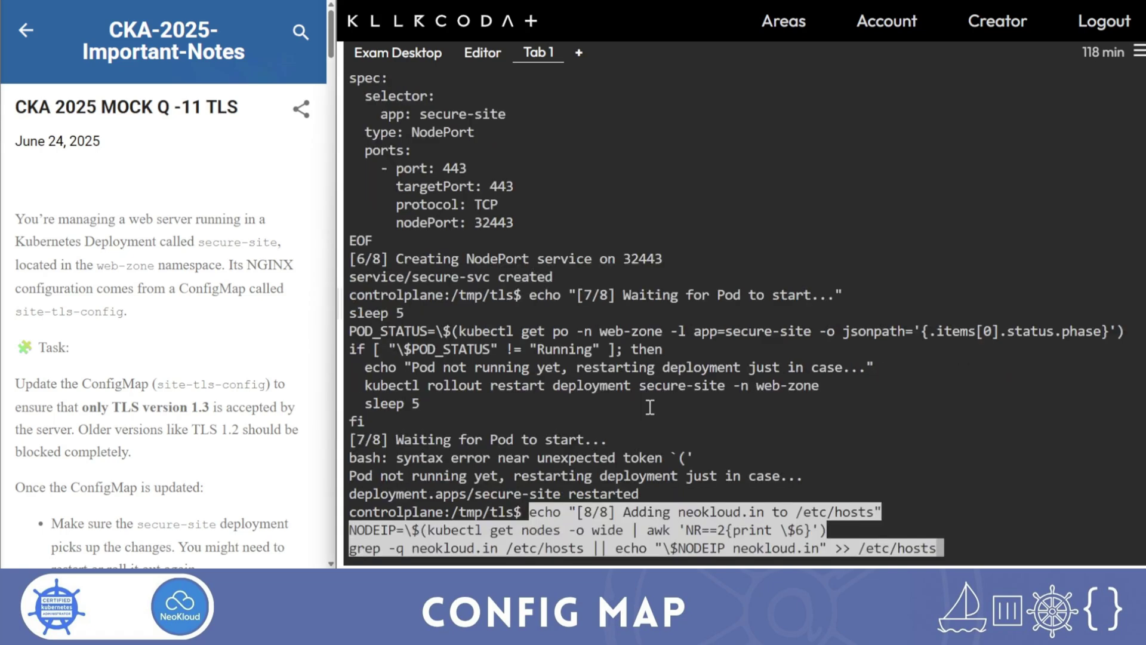
scroll(251, 502, "down", 1)
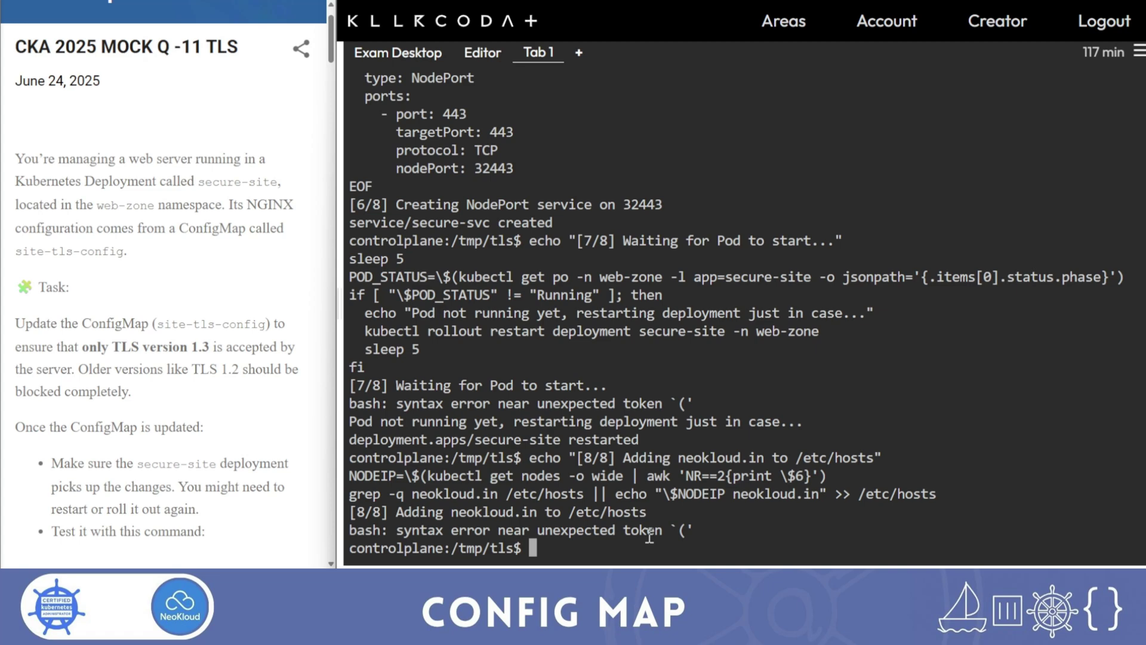
Go to the /root home directory, list its contents, and clear the screen.
key("ctrl+l")
type("ga")
key("BackSpace")
key("BackSpace")
type("cd ")
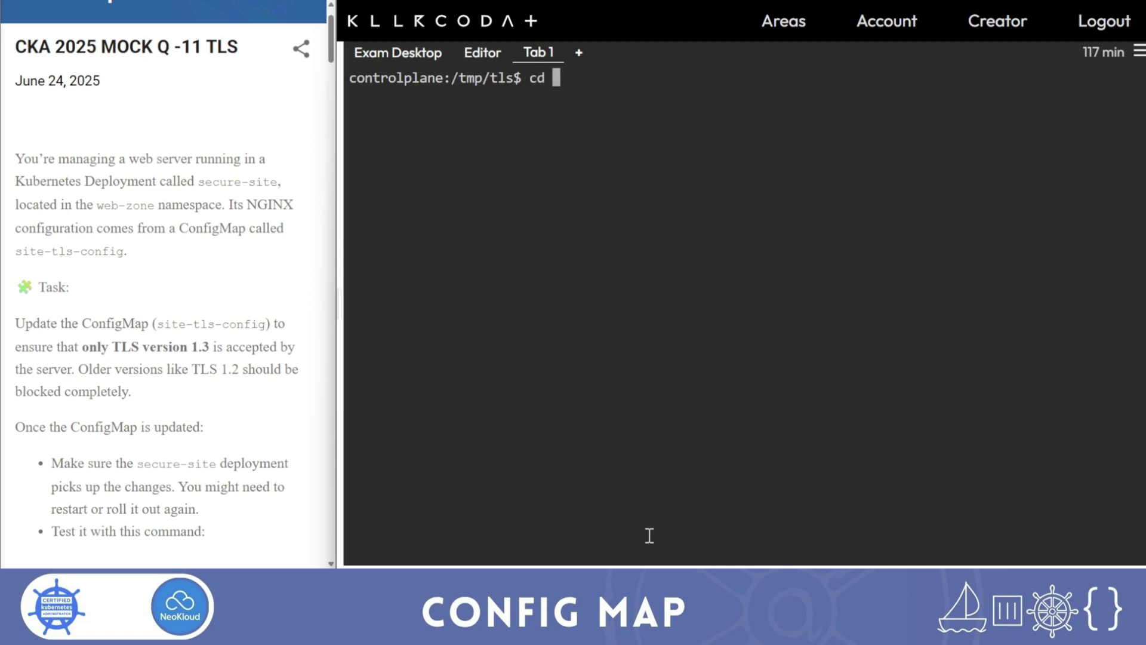
type("/root/")
key("Return")
type("ls")
key("Return")
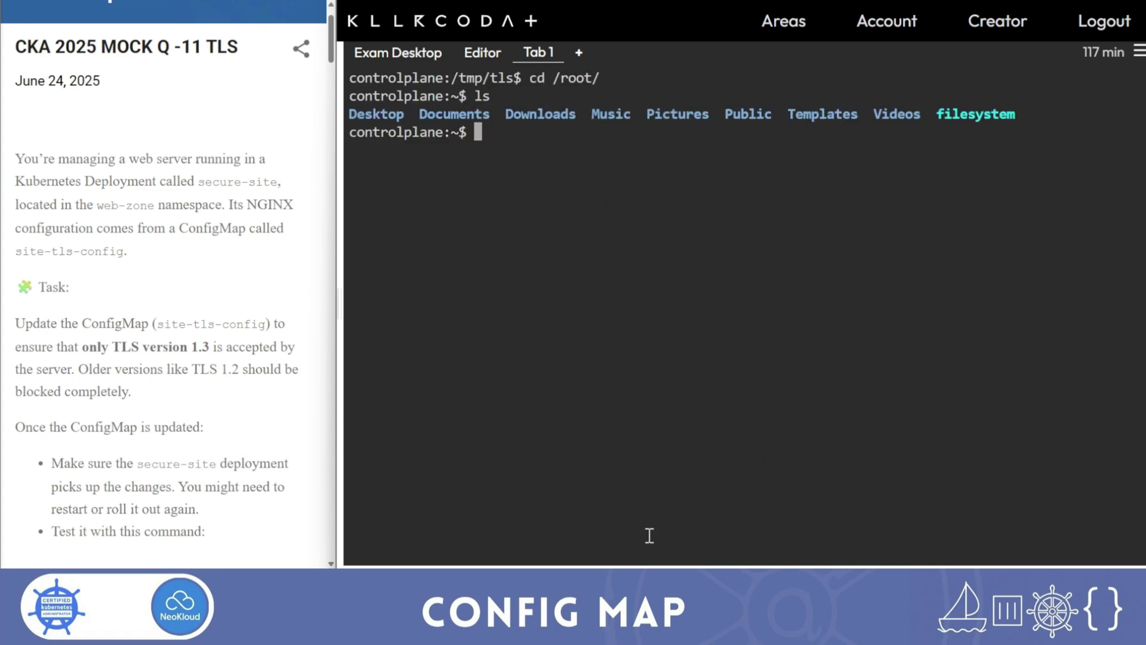
key("ctrl+l")
type("k ge")
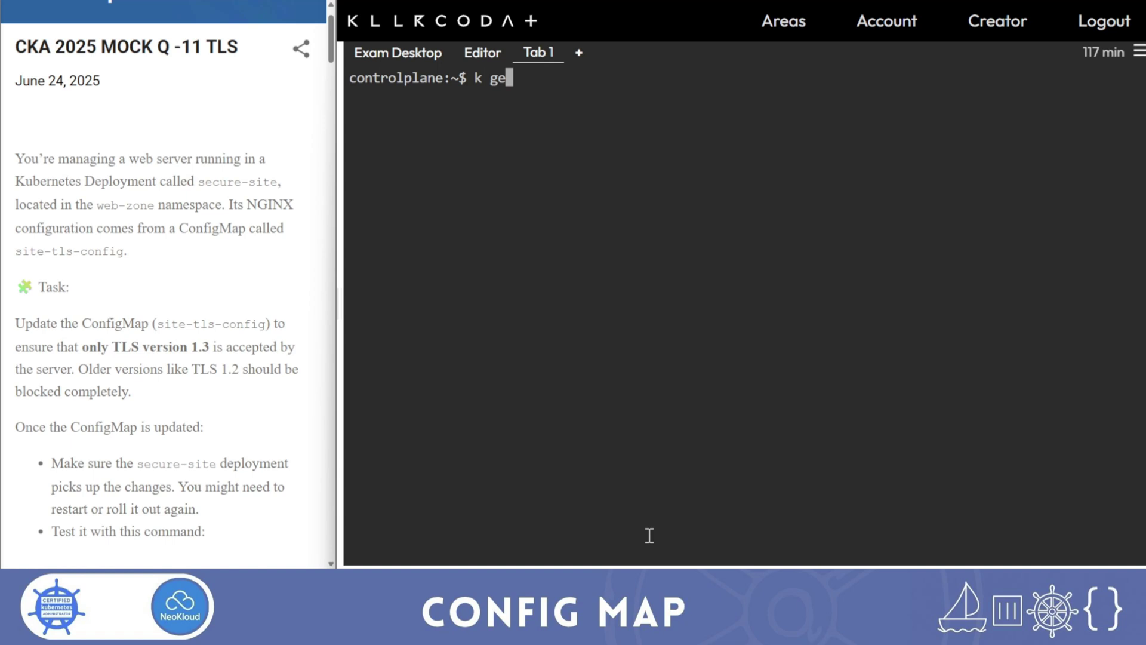
type("t nodes")
List the cluster nodes with internal IPs and copy node01's address 172.30.2.2.
key("Return")
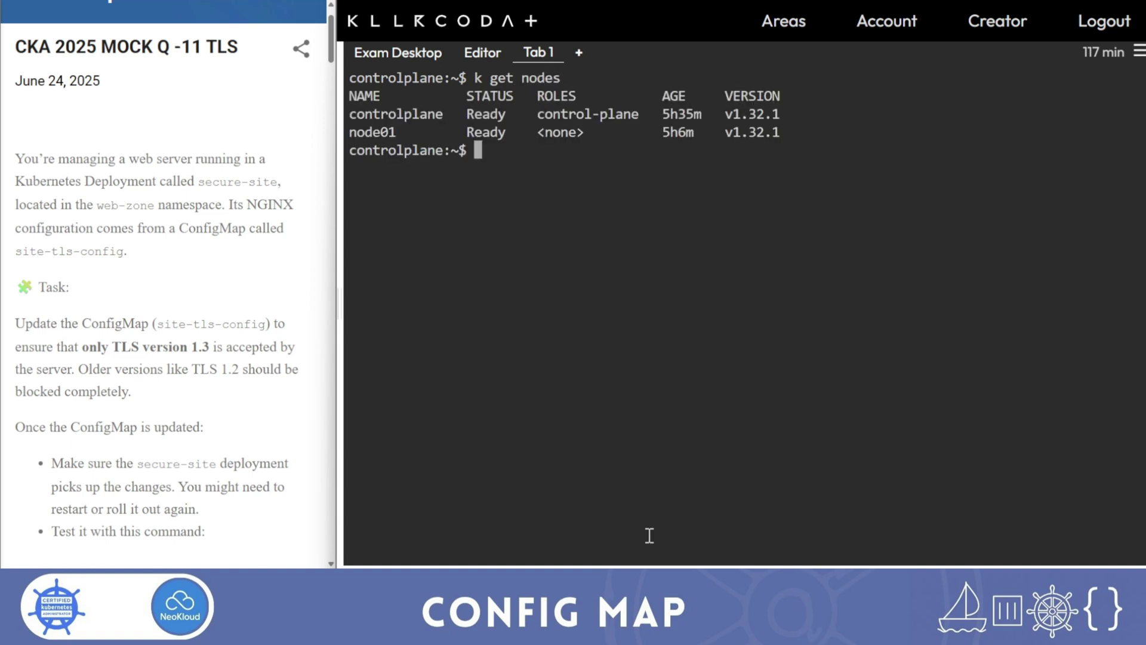
type("k get nodes-o w")
key("BackSpace")
key("BackSpace")
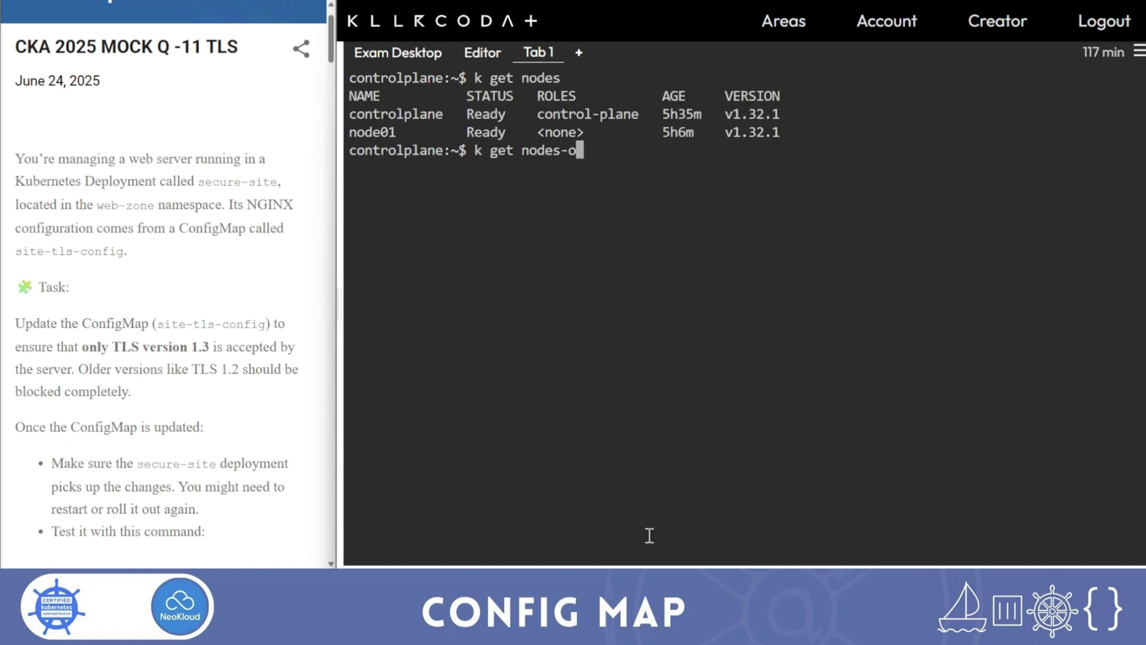
key("BackSpace")
key("BackSpace")
type("-0")
type(" wi")
type("de")
key("Return")
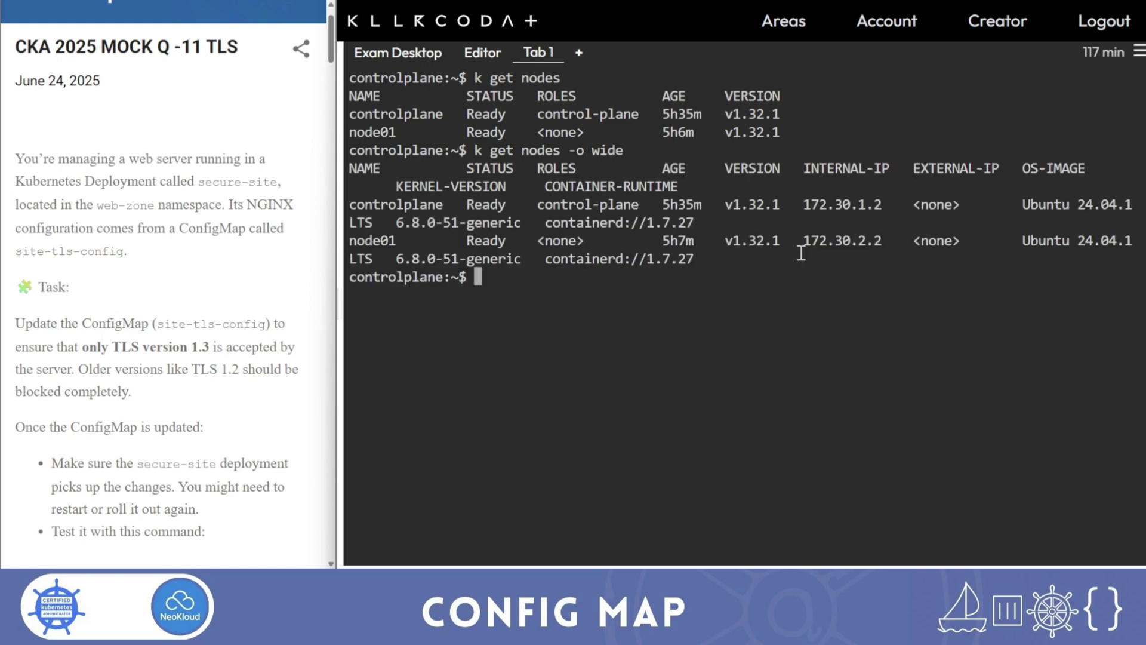
left_click_drag(804, 242, 885, 242)
key("ctrl+shift+c")
right_click(882, 242)
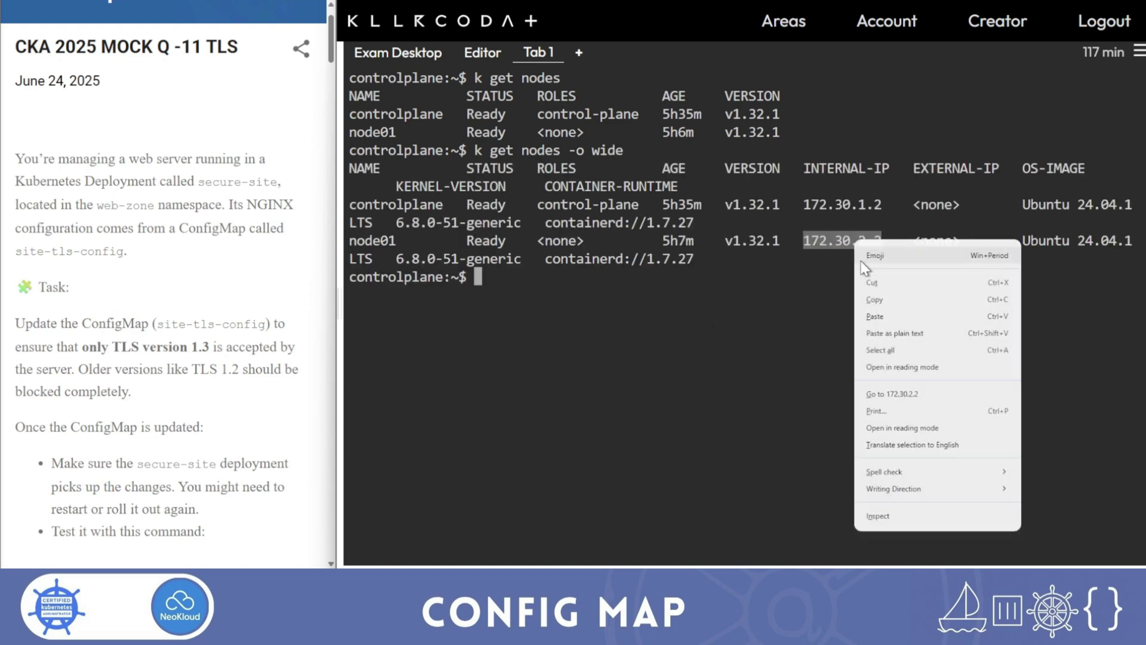
left_click(882, 315)
type("v")
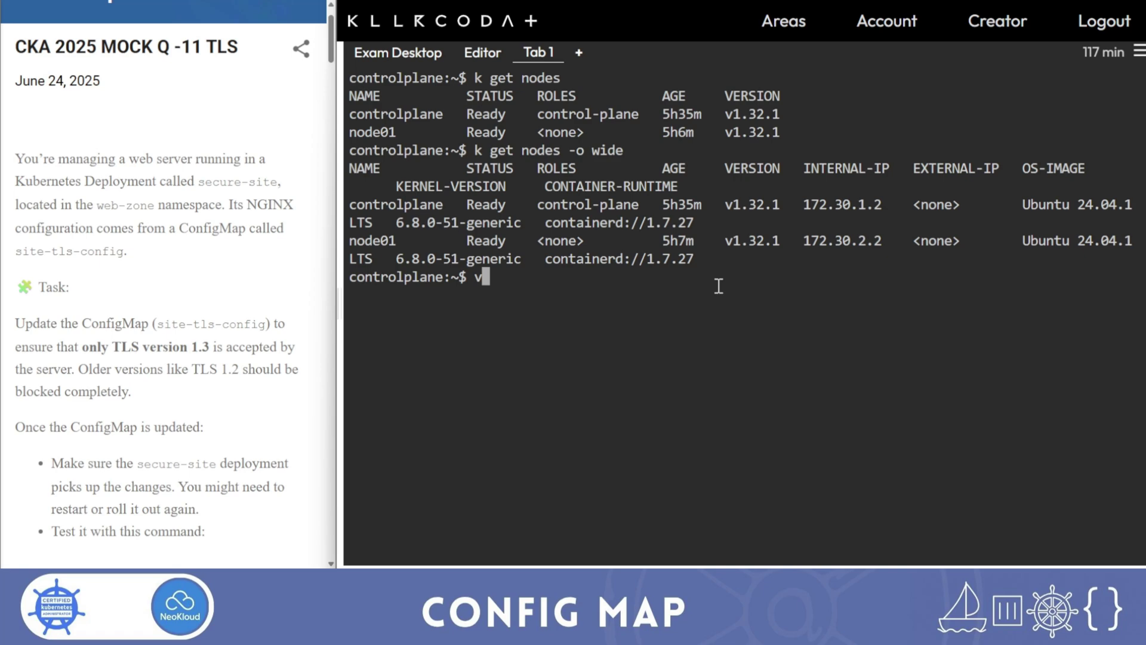
type("i /etc/host")
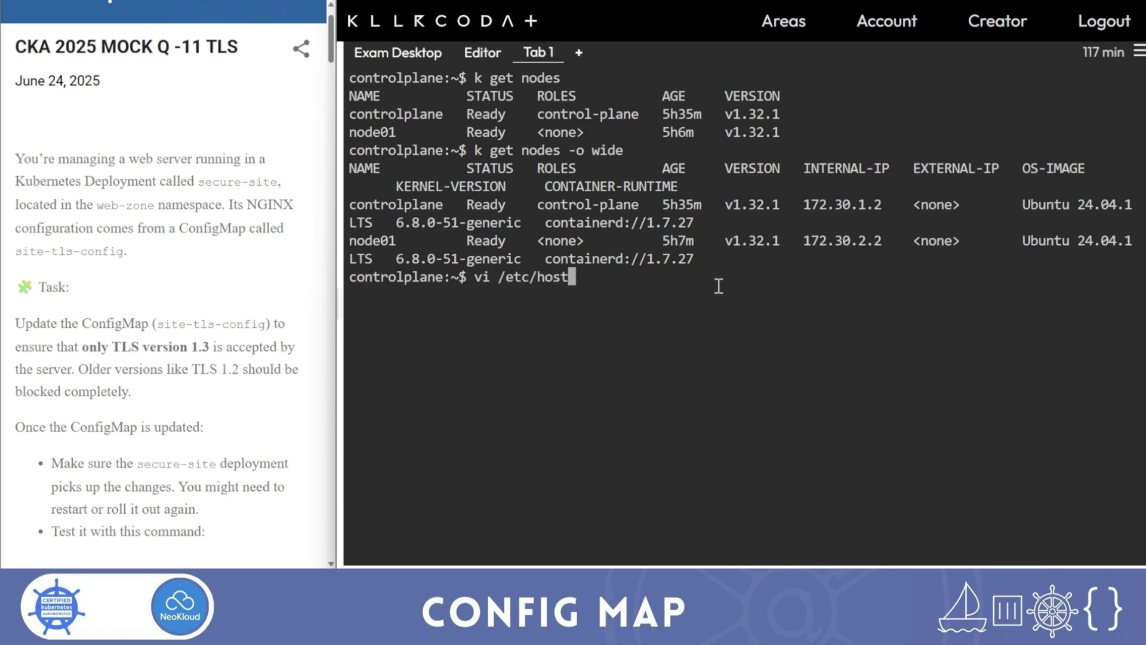
type("s")
Map neokloud.in to 172.30.2.2 in /etc/hosts, save, and clear the screen.
key("Return")
key("Down")
key("Down")
key("Down")
key("Down")
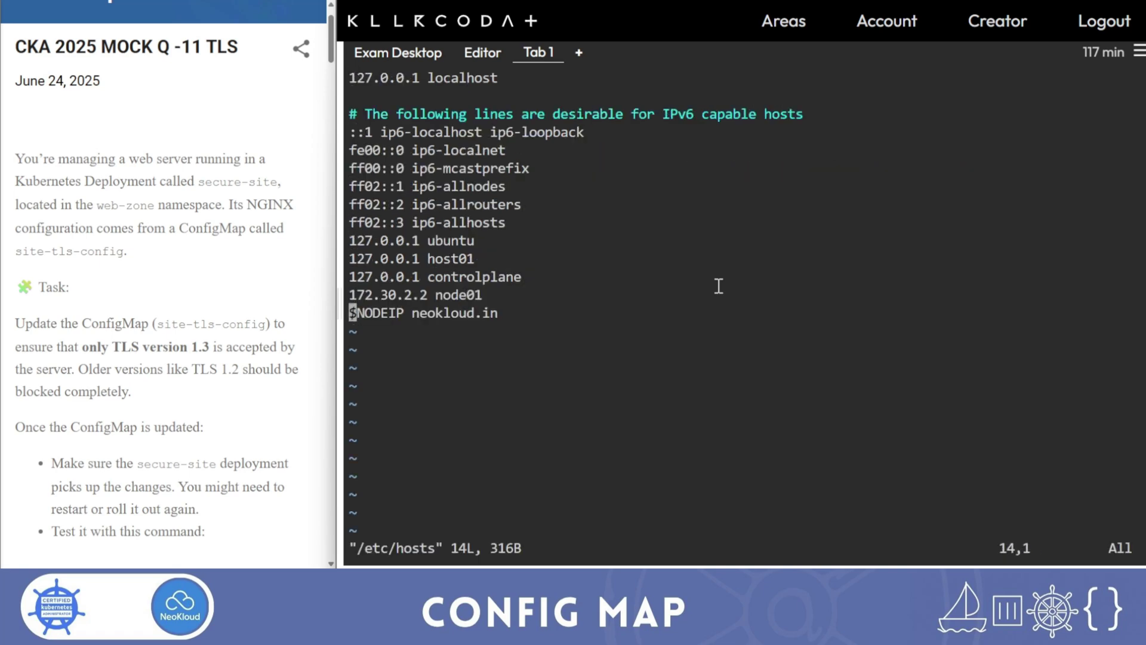
type("i172.30.2.2")
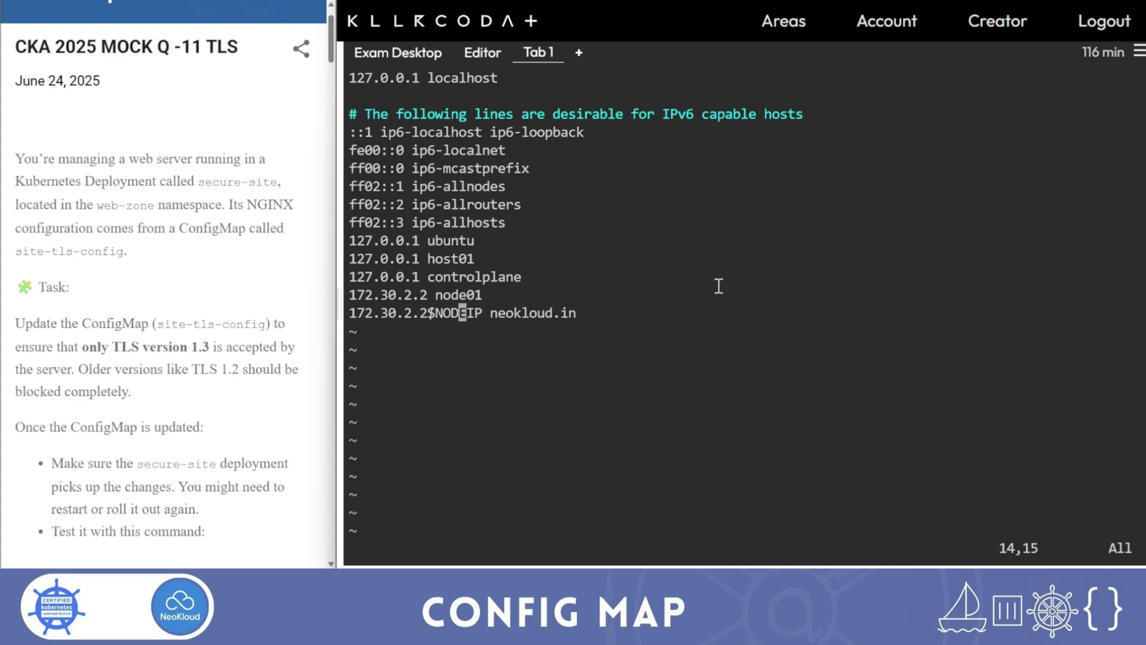
key("Delete")
key("Delete")
key("Delete")
key("Escape")
type(":wq")
key("Return")
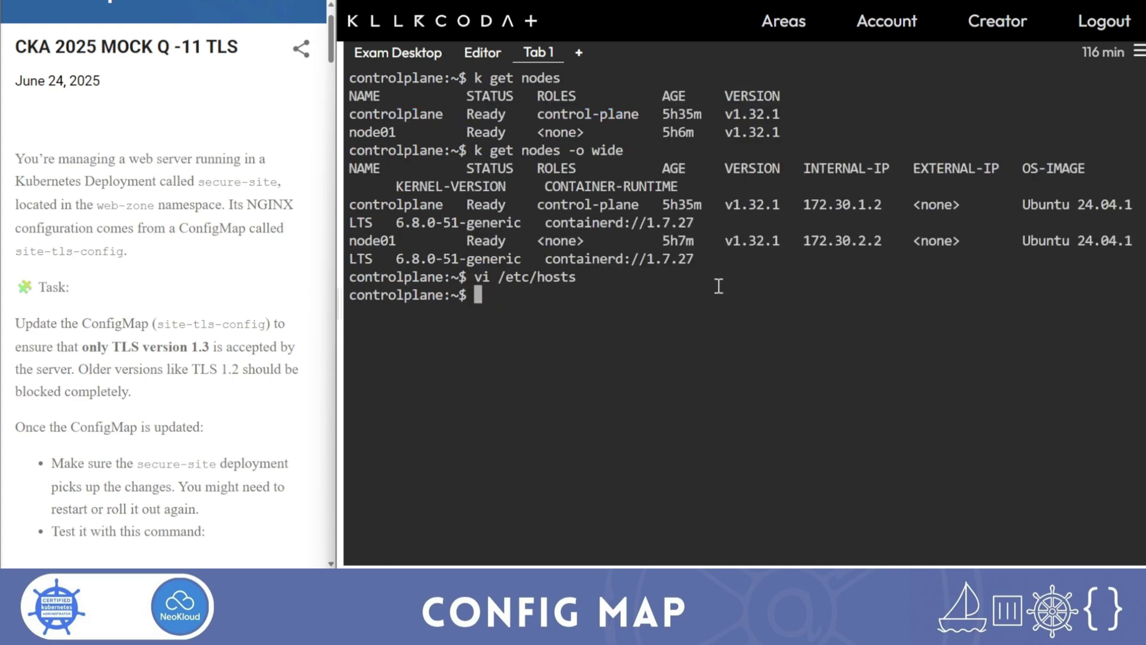
key("ctrl+l")
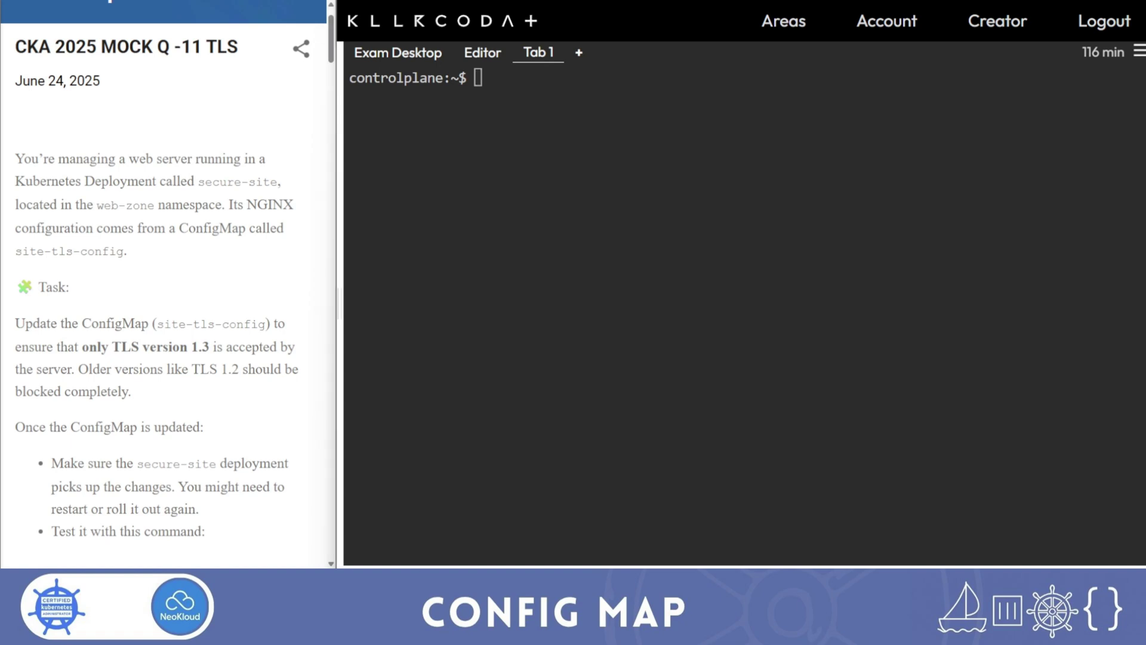
left_click(487, 366)
key("ctrl+shift+v")
key("Return")
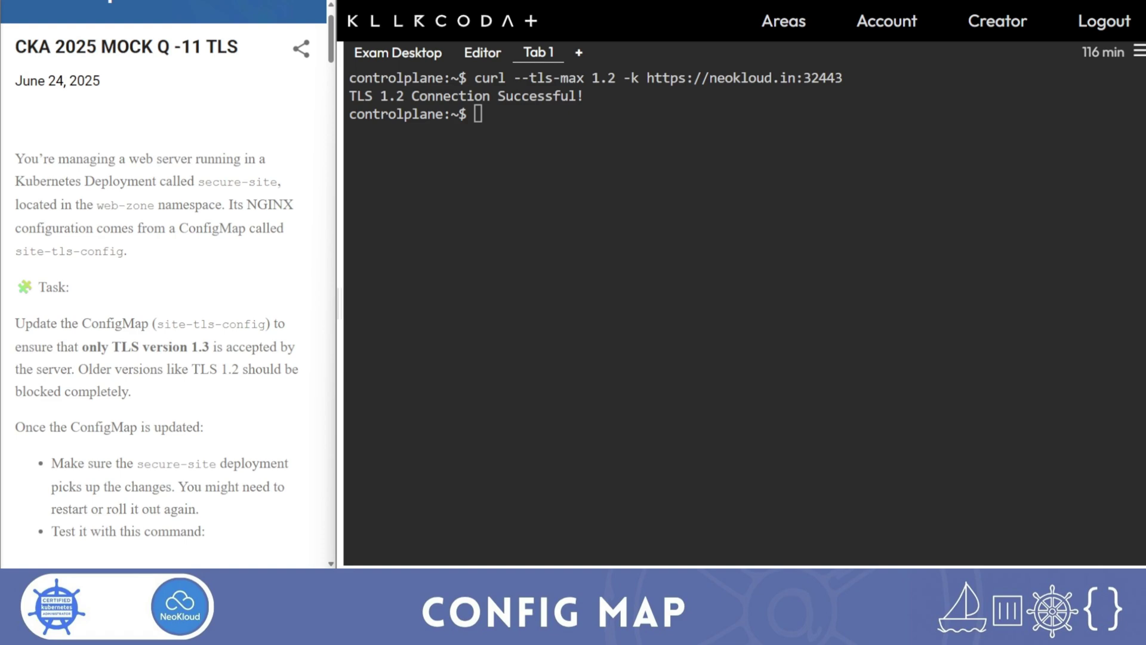
right_click(512, 127)
left_click(550, 260)
key("Return")
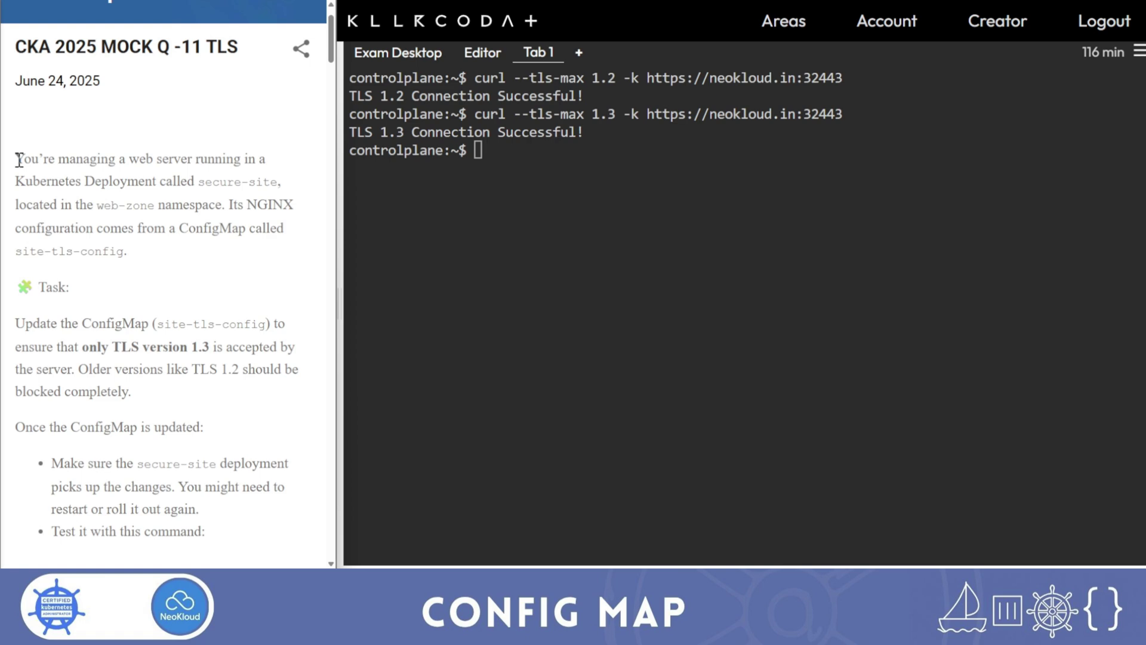
left_click_drag(16, 160, 269, 166)
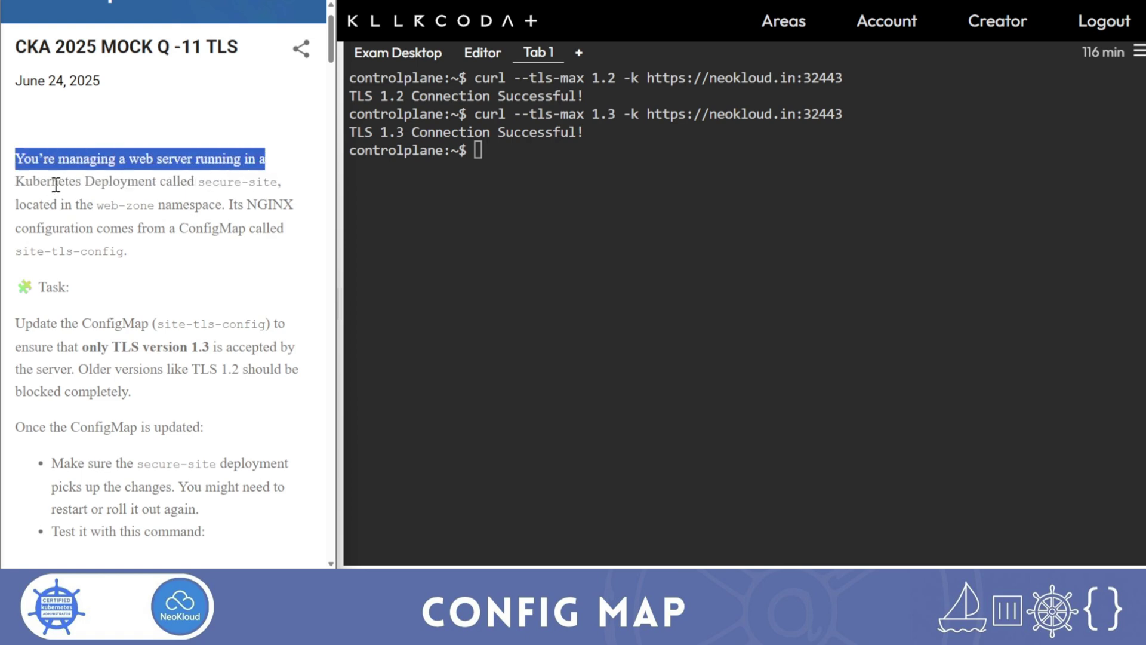
left_click_drag(31, 209, 298, 222)
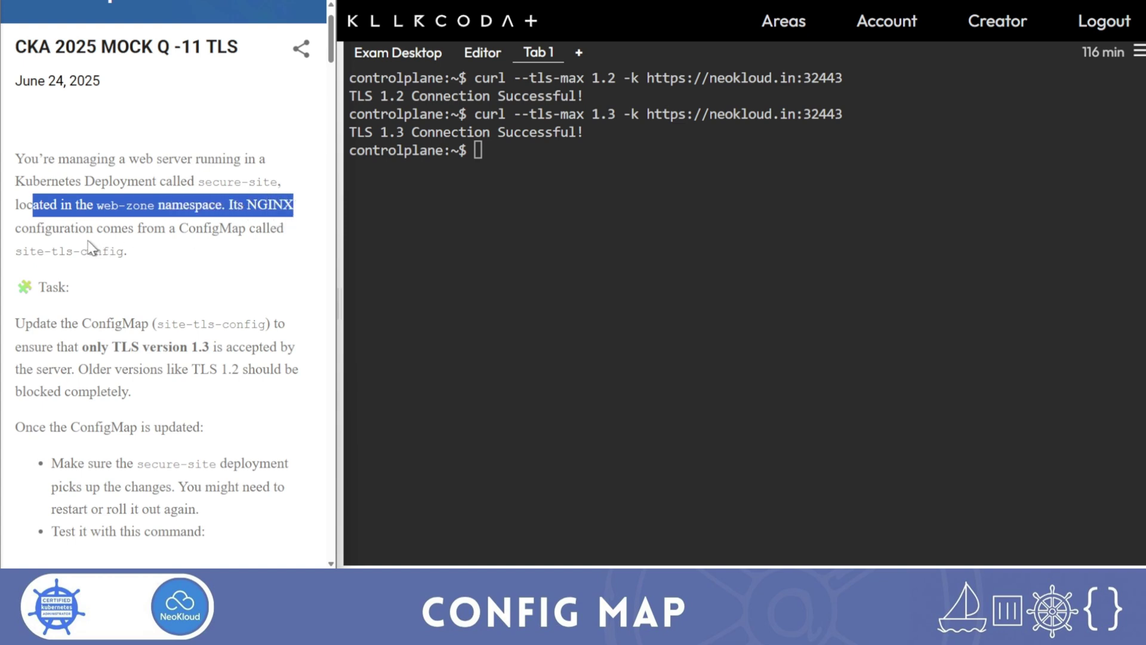
left_click_drag(45, 228, 158, 231)
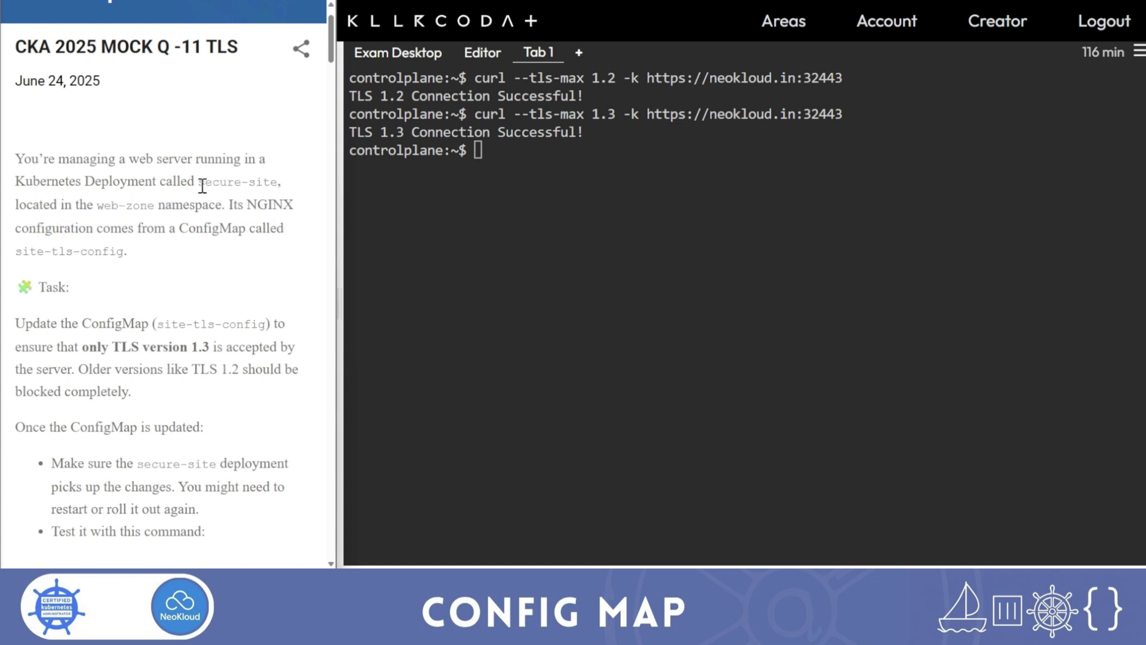
double_click(224, 182)
left_click(470, 191)
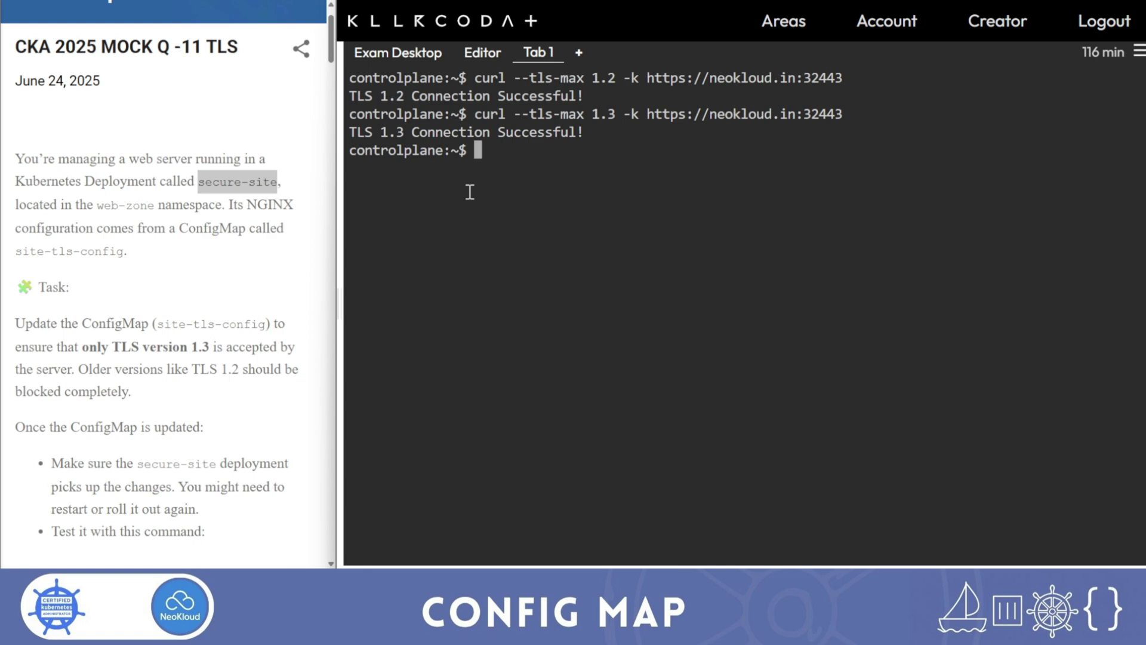
type("k ge")
type("t")
Export the secure-site deployment YAML from web-zone into bc-depl.yaml.
key("BackSpace")
key("BackSpace")
key("BackSpace")
key("BackSpace")
key("BackSpace")
key("BackSpace")
type("k ")
type("-n web-zone ")
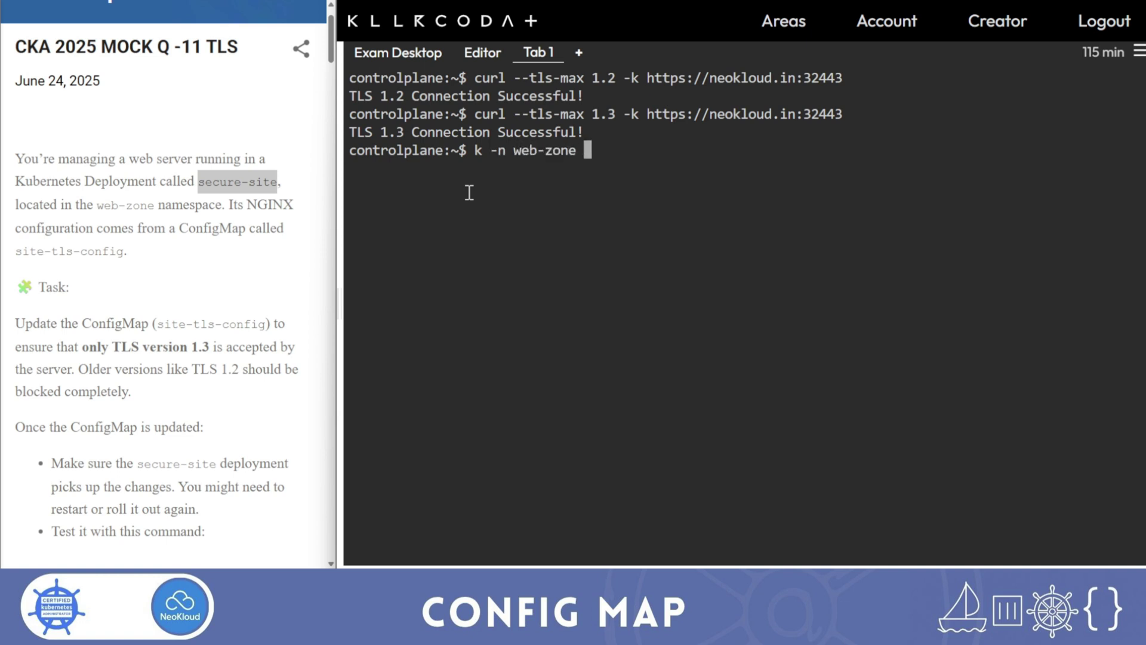
type("get ")
type("de")
key("Tab")
key("Tab")
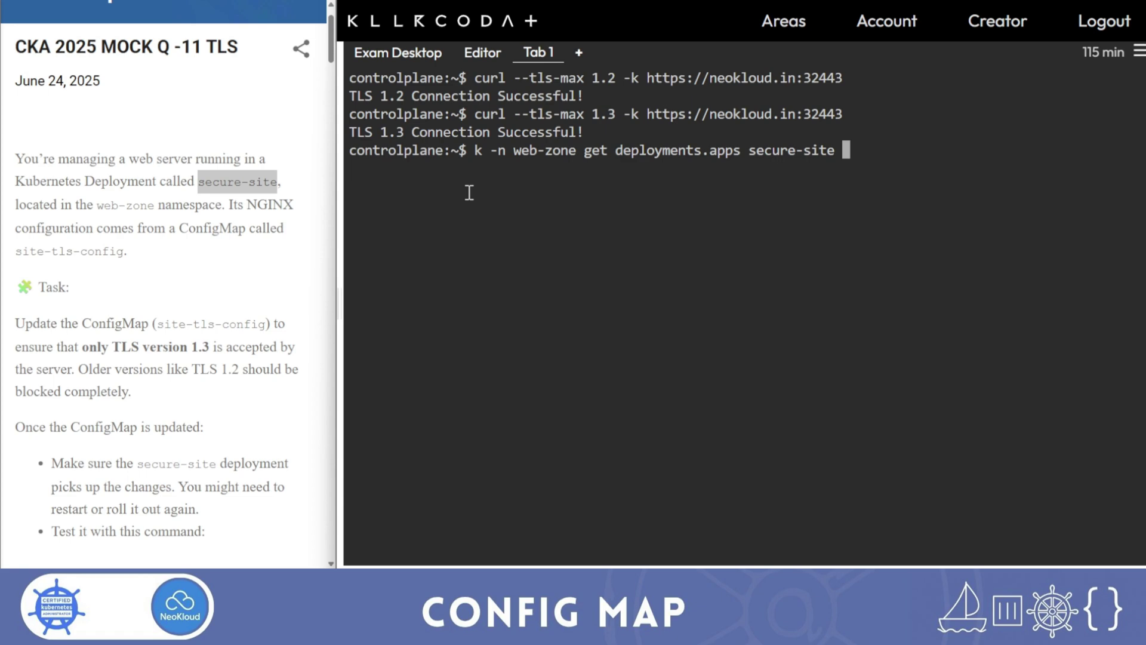
type("-o ")
type("yaml > ")
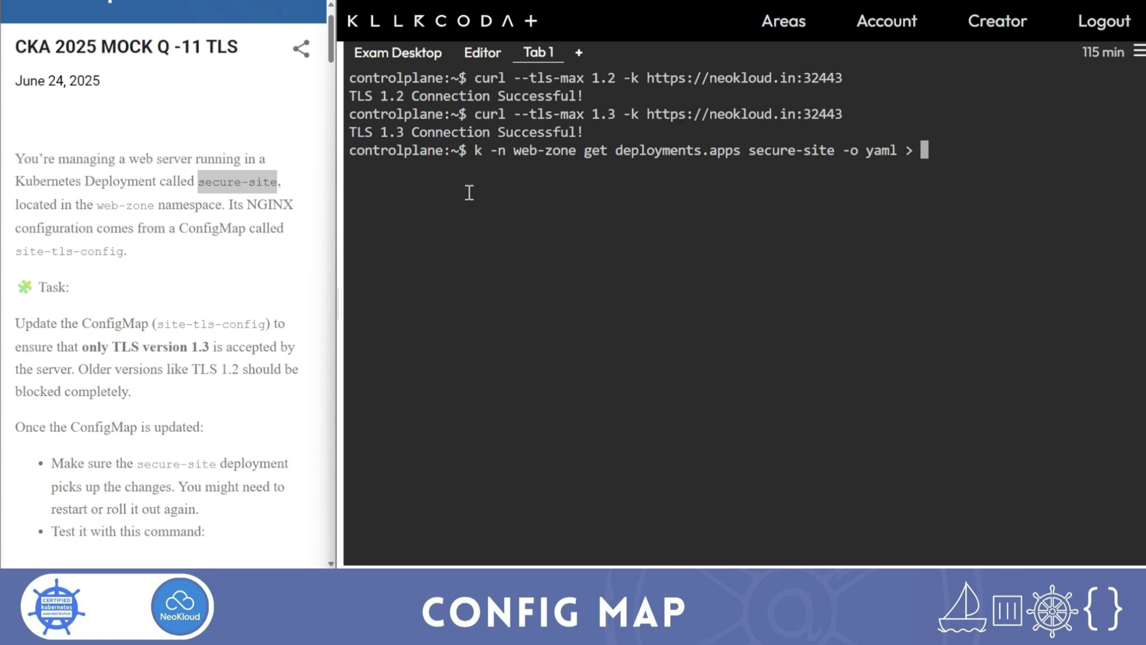
type("back")
key("BackSpace")
key("BackSpace")
key("BackSpace")
type("c-depl.")
type("yal")
key("BackSpace")
type("ml")
key("Return")
type("cat ")
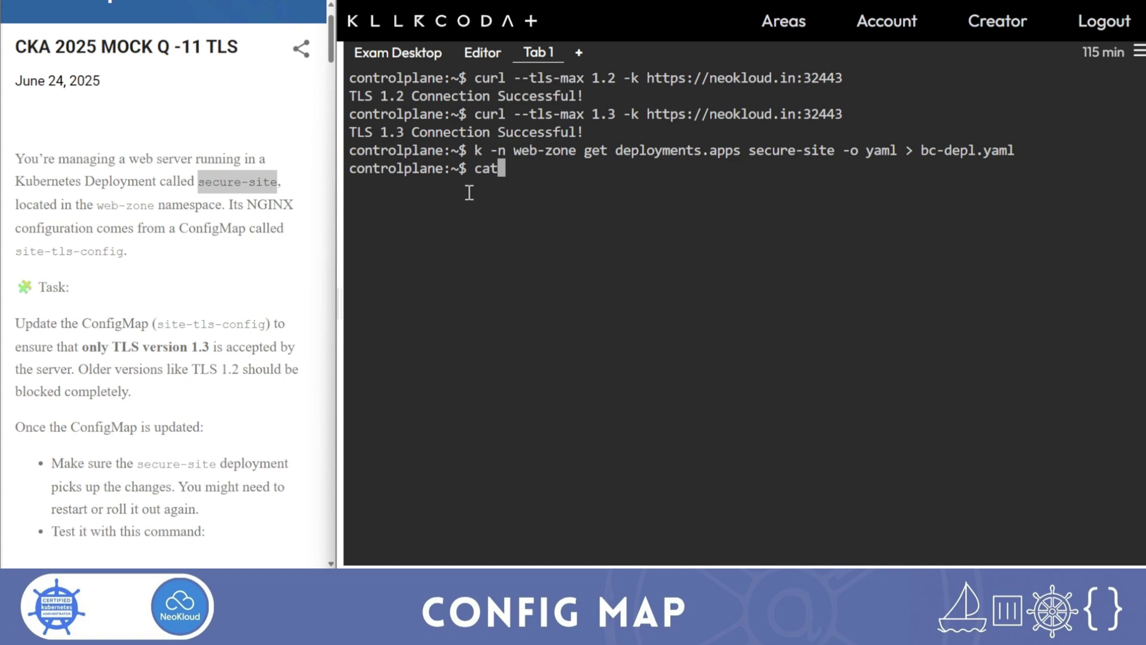
type("bc")
Print bc-depl.yaml and clear the screen.
key("Tab")
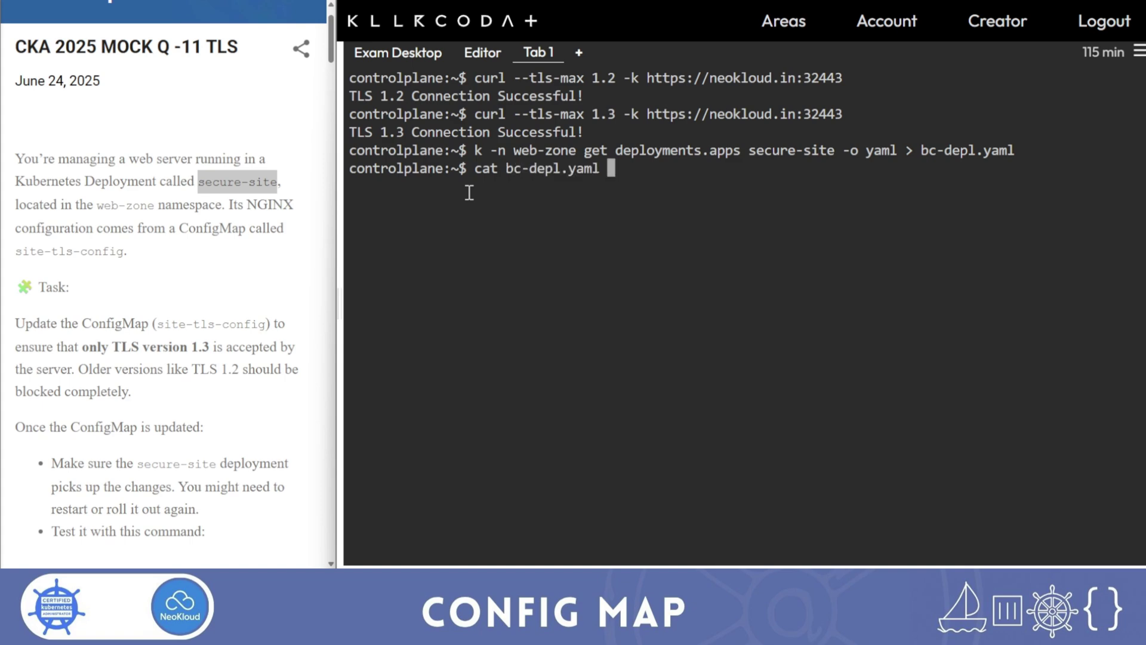
key("Return")
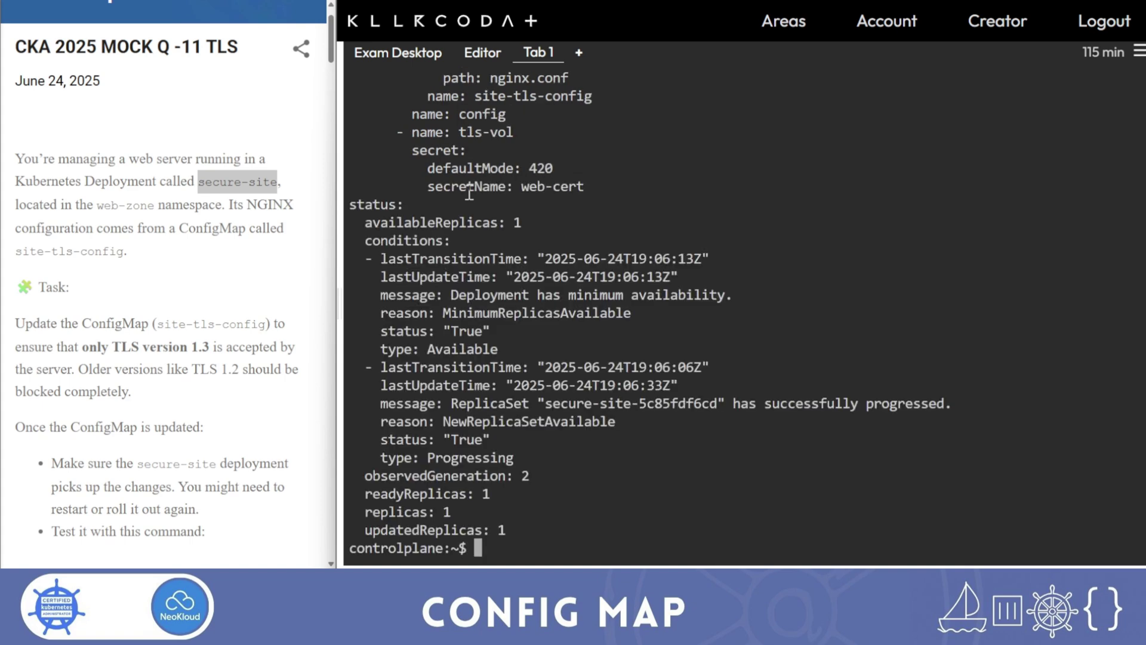
key("ctrl+l")
Edit the recalled command into a listing of web-zone deployments.
key("Up")
key("Up")
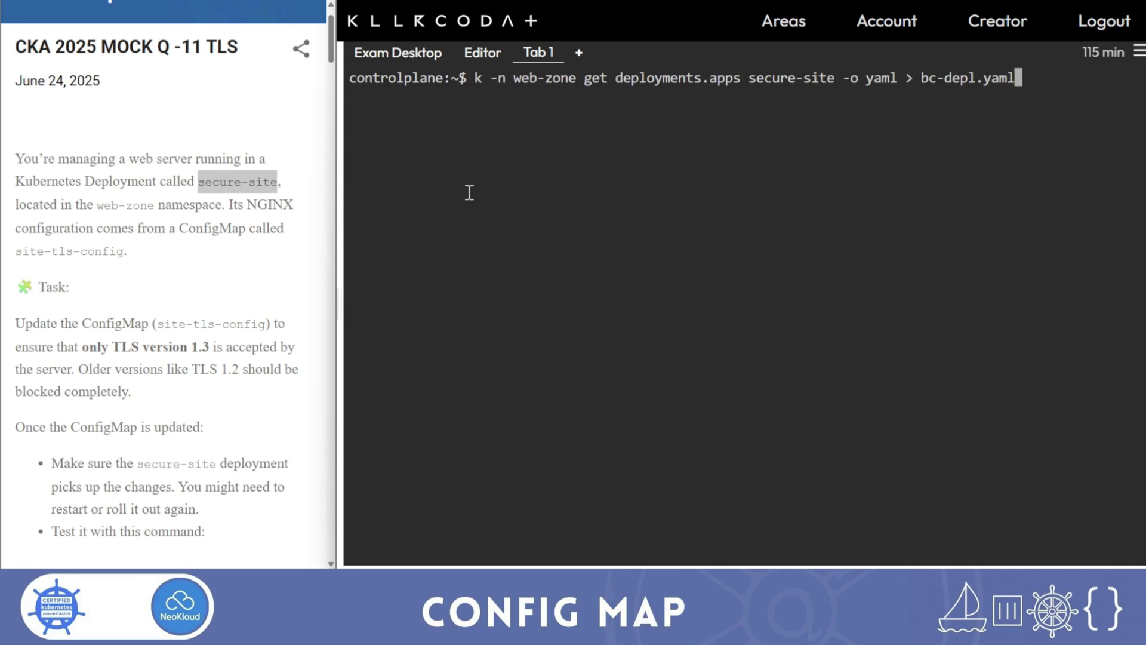
key("Left")
key("Left")
key("Left")
key("Right")
key("Right")
key("Right")
key("BackSpace")
key("BackSpace")
key("BackSpace")
key("BackSpace")
key("BackSpace")
key("BackSpace")
key("BackSpace")
key("BackSpace")
key("BackSpace")
key("BackSpace")
key("BackSpace")
key("BackSpace")
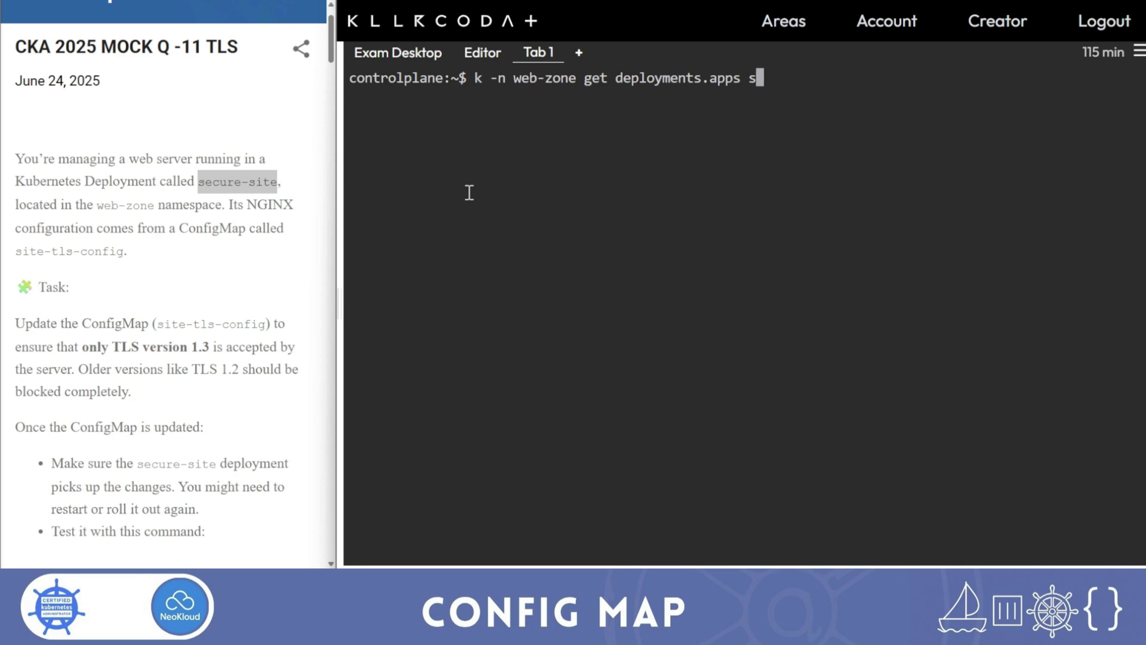
key("BackSpace")
key("BackSpace")
key("BackSpace")
key("BackSpace")
List web-zone deployments and save their YAML into x.yaml.
key("Return")
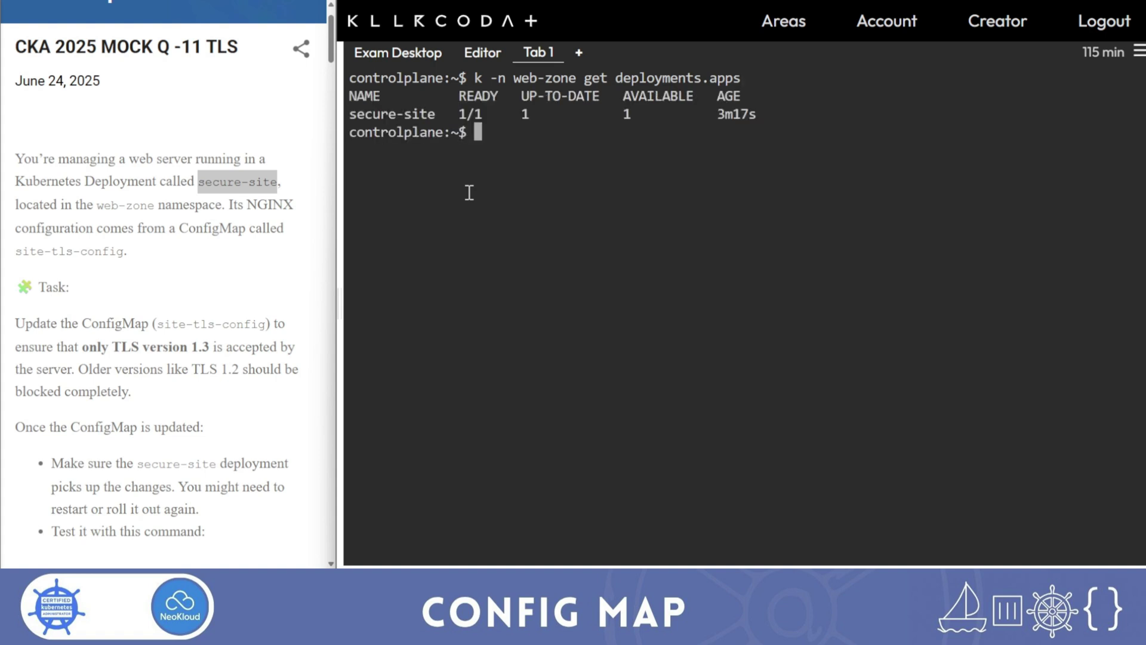
key("Up")
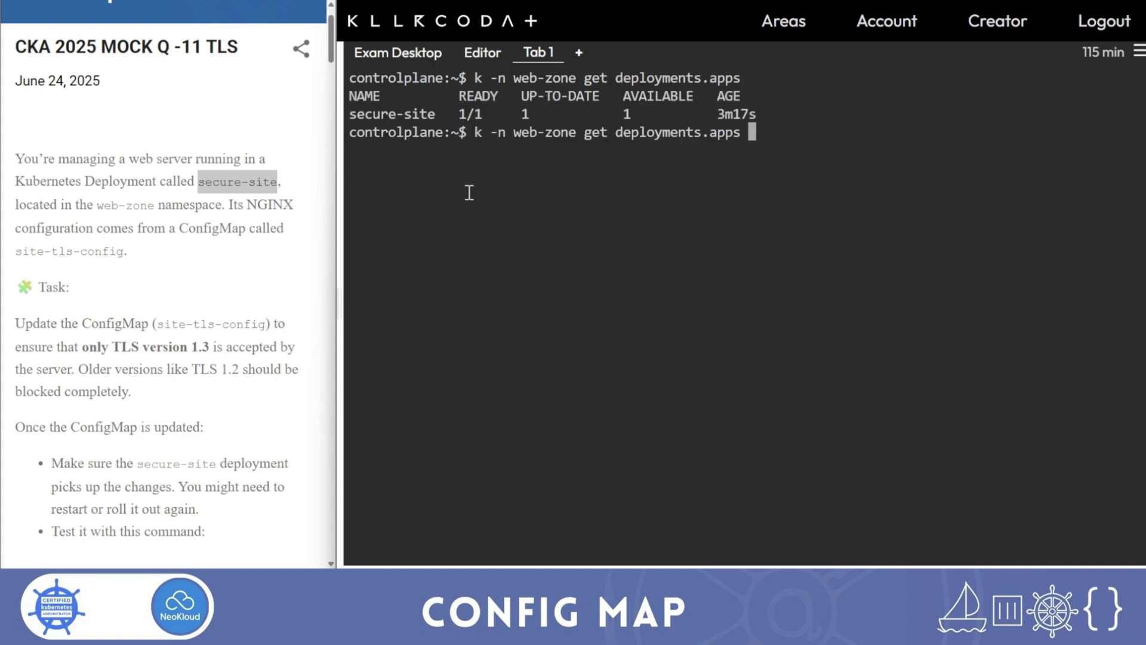
type("-o yaml")
type(" <")
key("BackSpace")
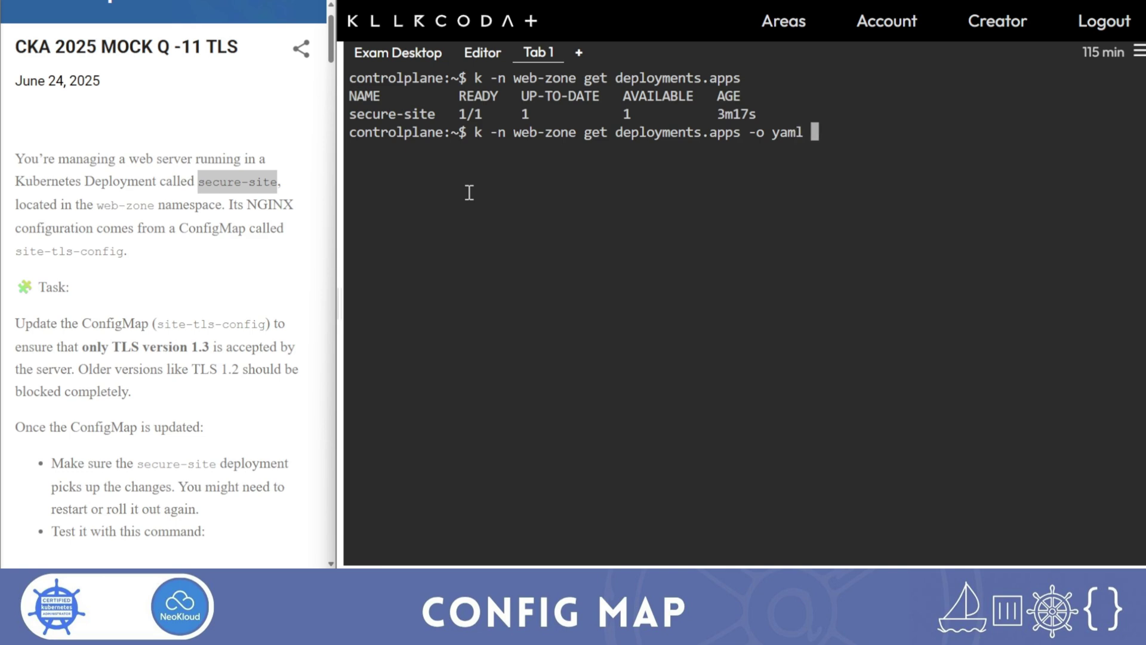
type("> x.yaml")
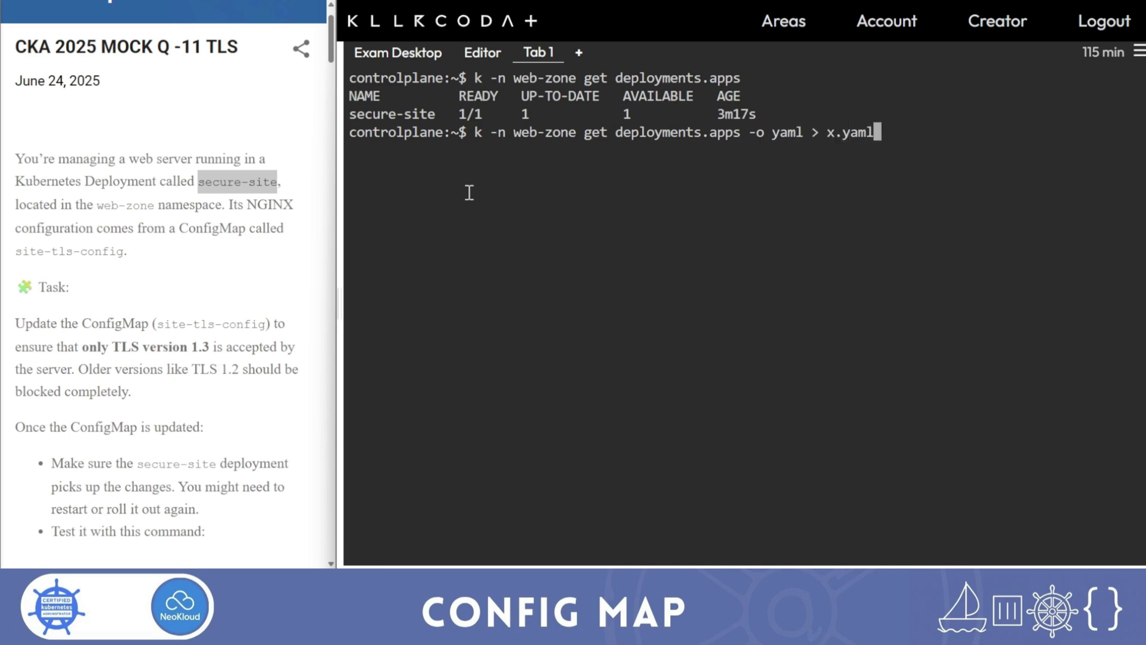
key("Return")
type("cat ")
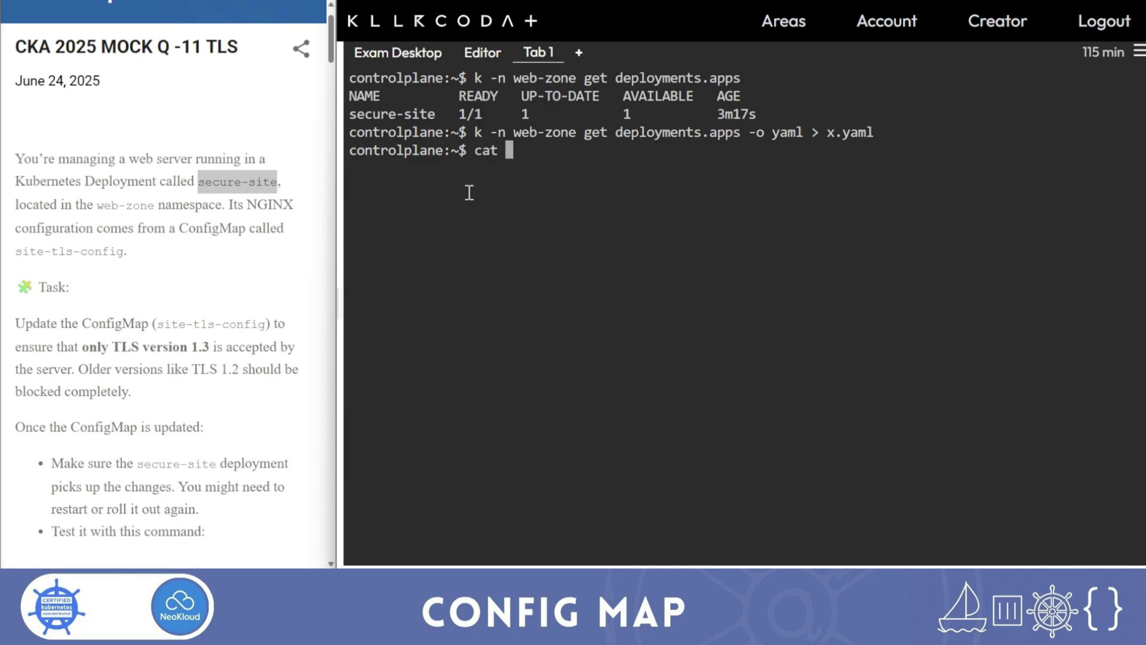
type("x.yaml")
Print x.yaml, then clear the screen and the leftover command text.
key("Return")
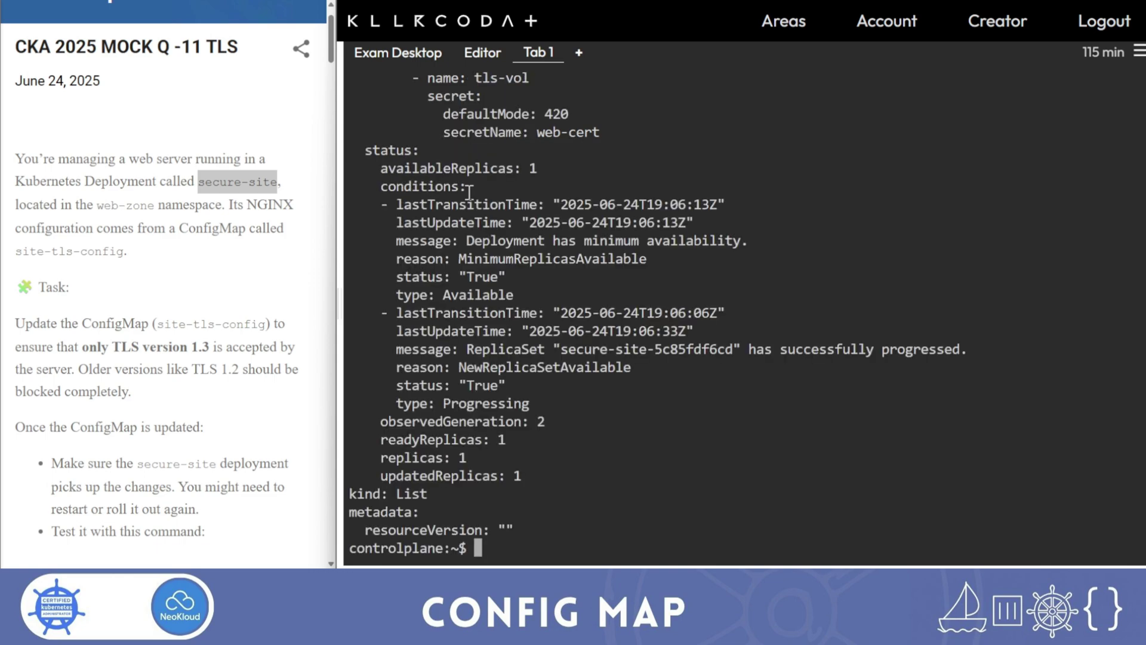
scroll(468, 191, "up", 5)
scroll(573, 206, "up", 5)
scroll(627, 215, "up", 5)
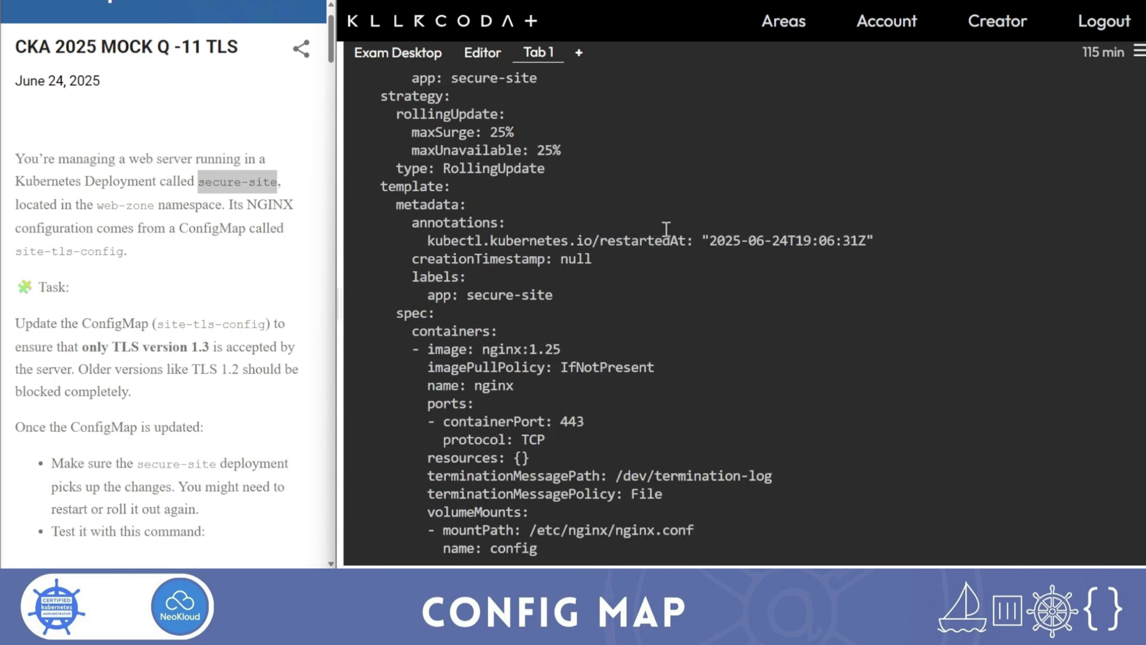
scroll(665, 230, "up", 5)
scroll(666, 230, "up", 3)
scroll(665, 230, "up", 3)
scroll(654, 269, "down", 5)
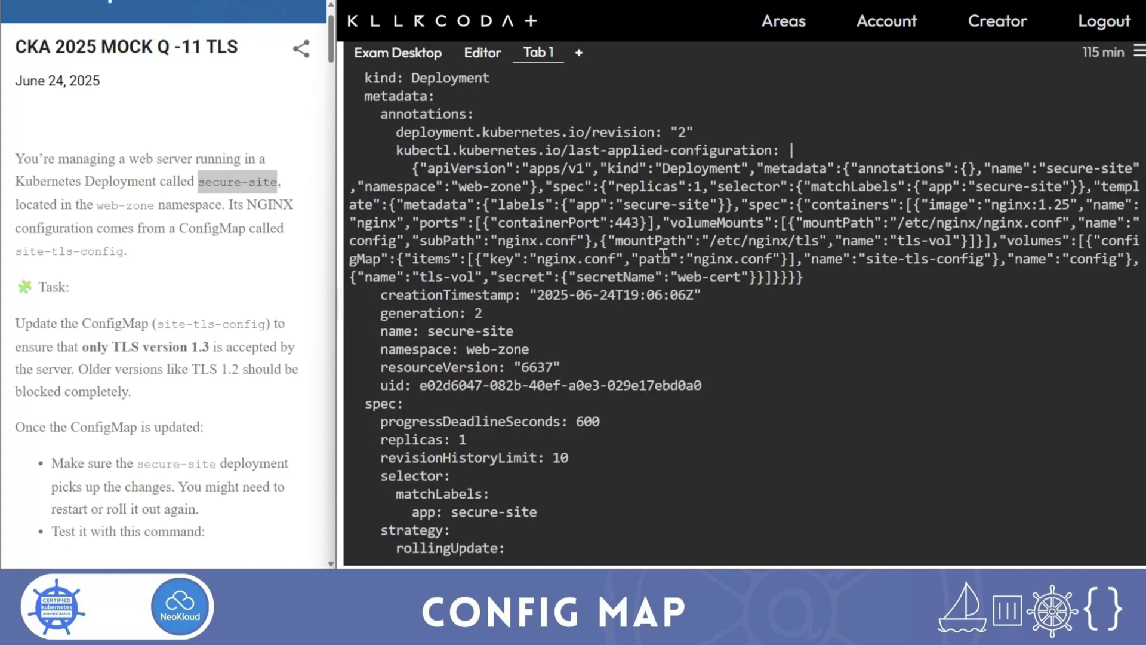
scroll(648, 337, "down", 8)
scroll(648, 336, "down", 8)
scroll(627, 387, "down", 3)
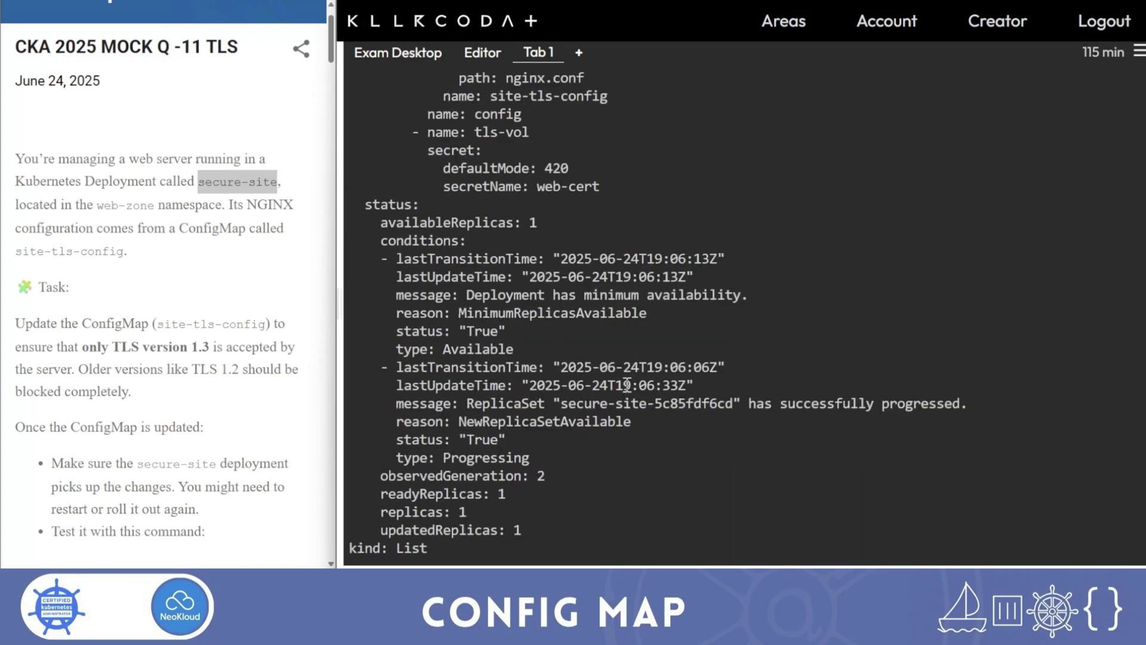
scroll(627, 387, "down", 3)
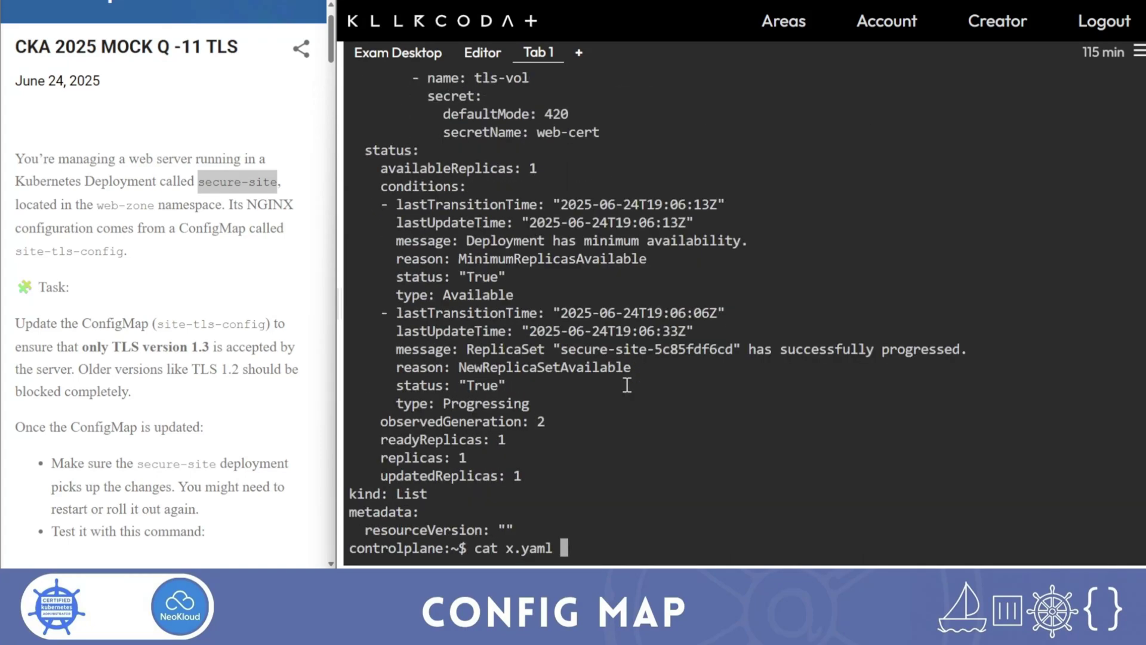
key("ctrl+l")
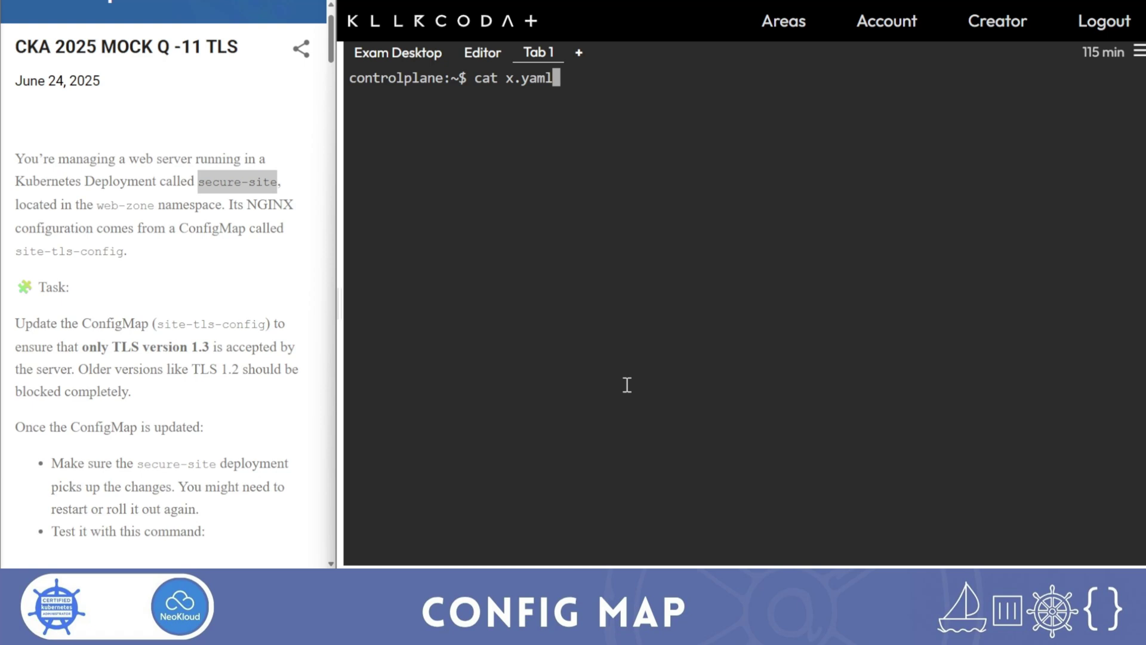
key("ctrl+u")
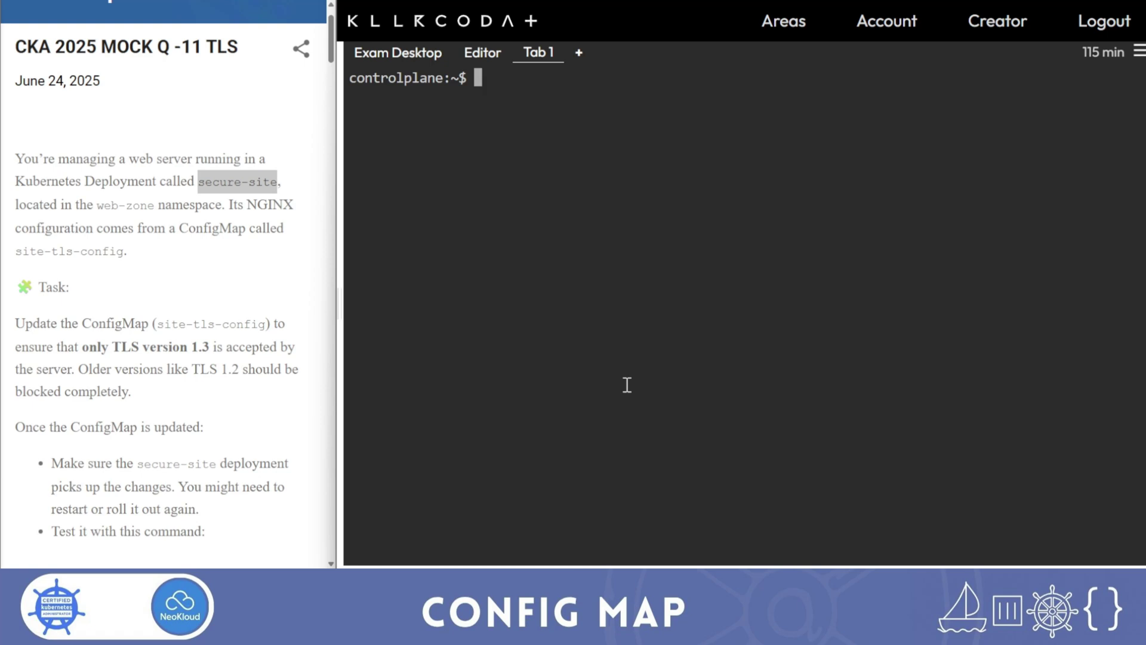
Edit the recalled command to list the ConfigMaps in web-zone.
key("Up")
key("Up")
key("Left")
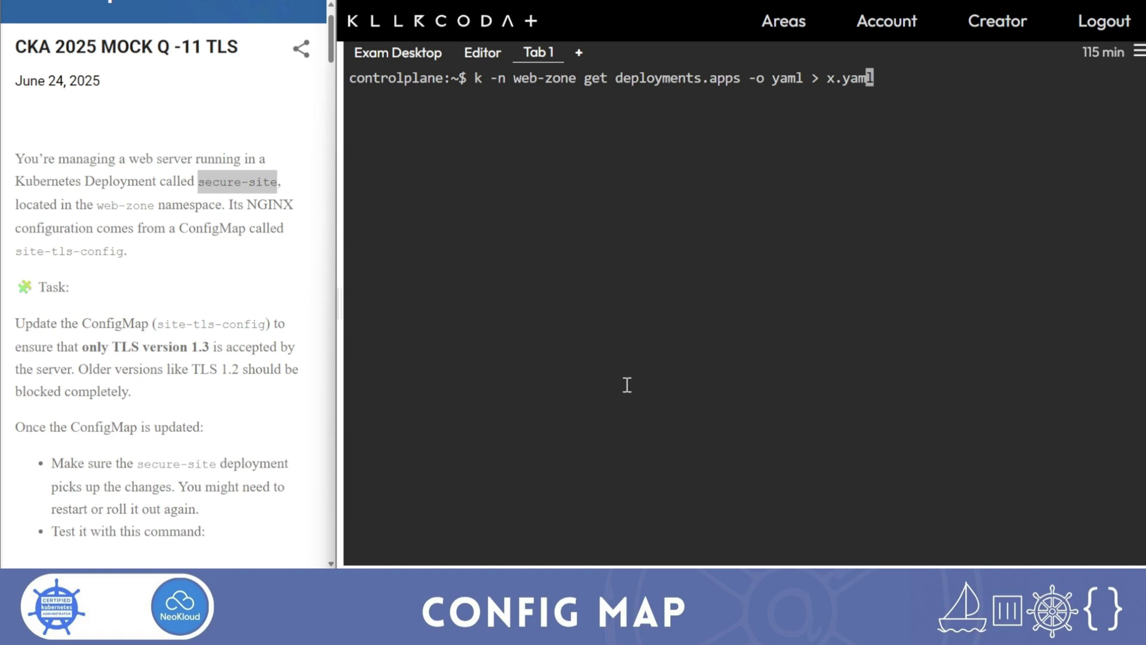
key("ctrl+Left")
key("ctrl+Left")
key("ctrl+Left")
key("Right")
key("Right")
key("BackSpace")
key("BackSpace")
key("BackSpace")
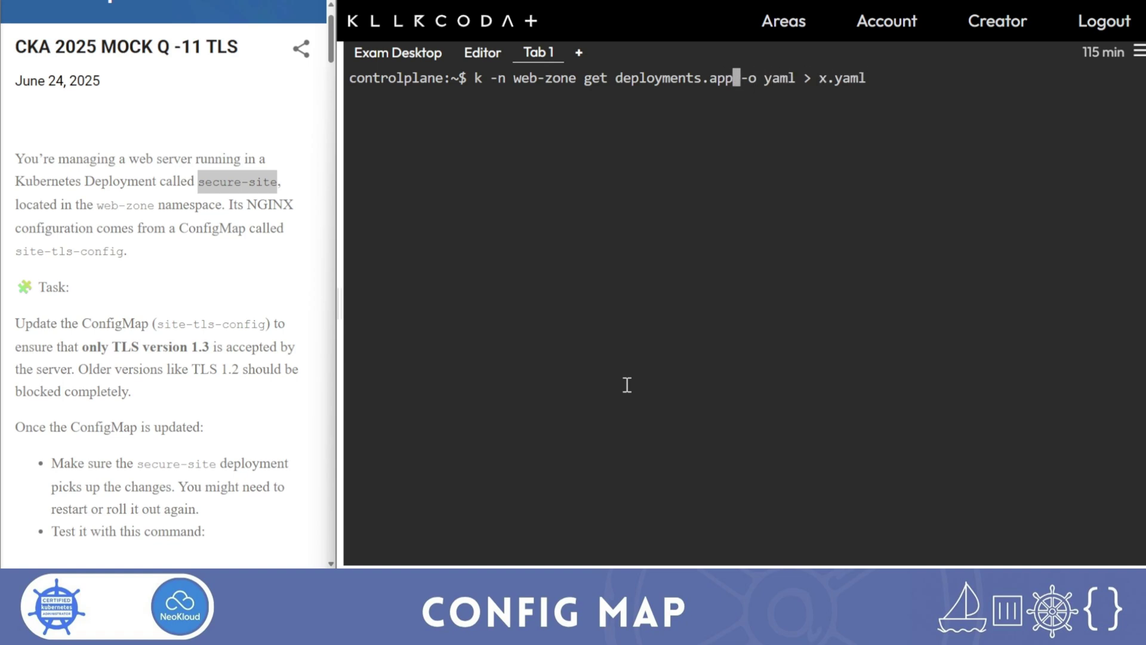
key("BackSpace")
key("BackSpace")
key("BackSpace")
key("BackSpace")
key("BackSpace")
key("BackSpace")
type("cong")
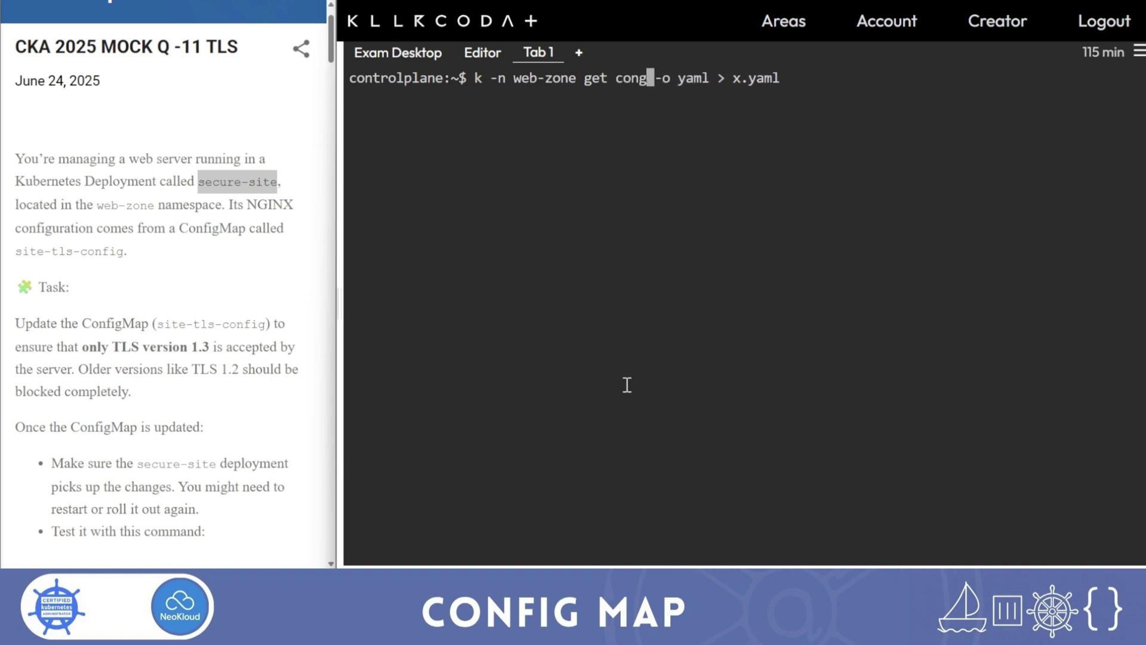
key("BackSpace")
type("figmaps")
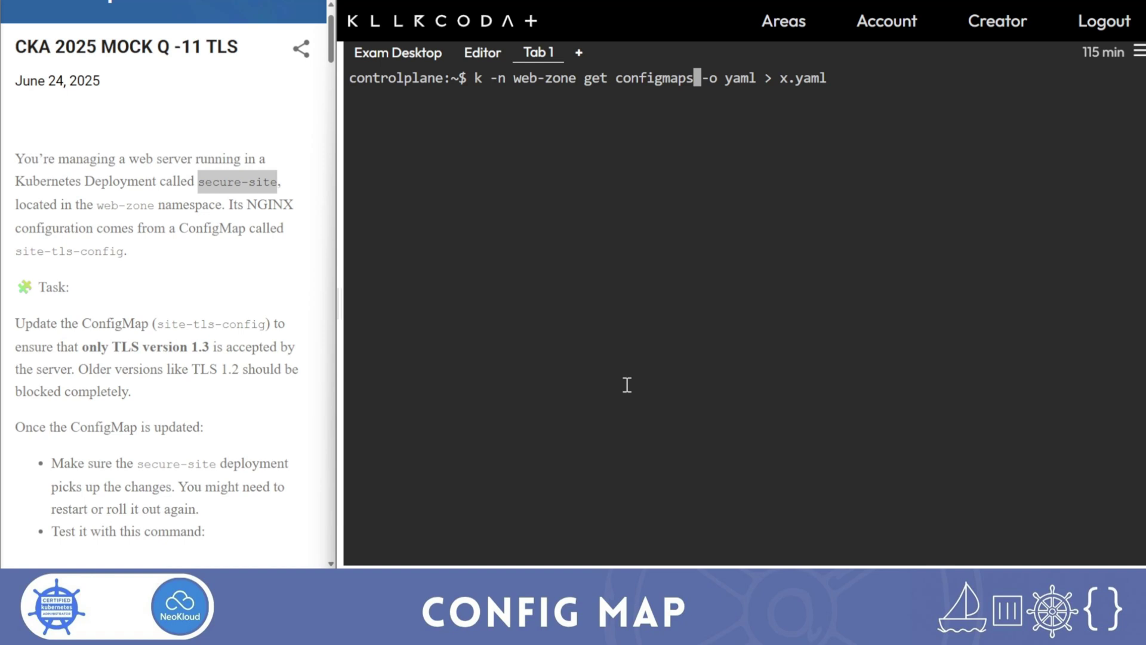
key("Tab")
key("Tab")
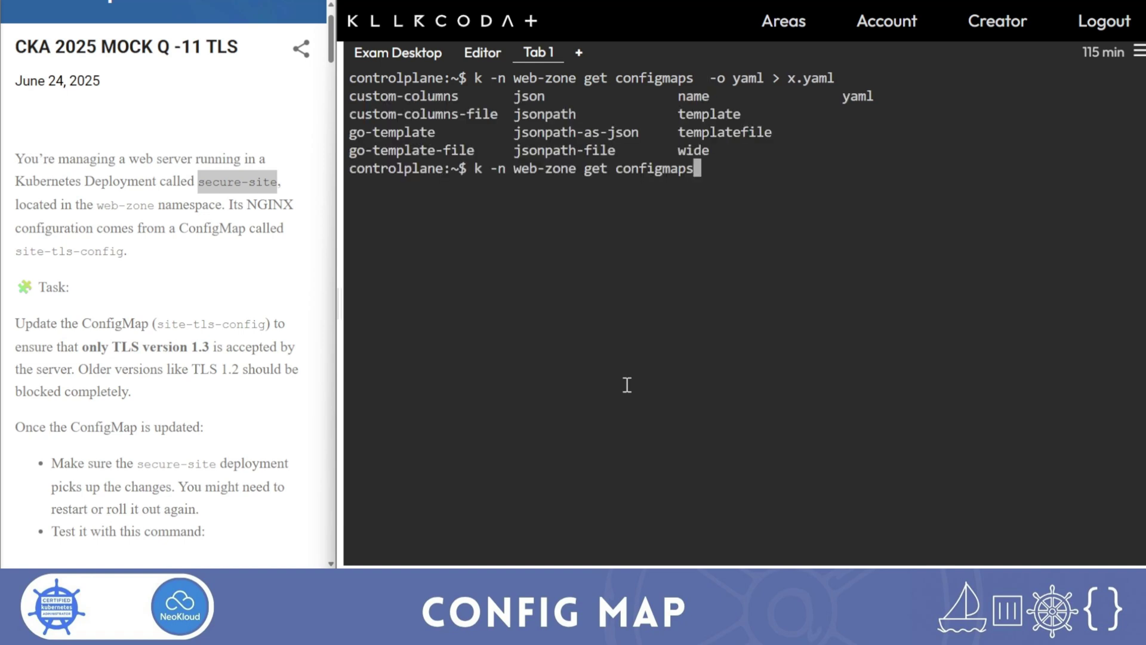
key("Return")
Save the site-tls-config ConfigMap YAML into bc-cm.yaml.
key("Up")
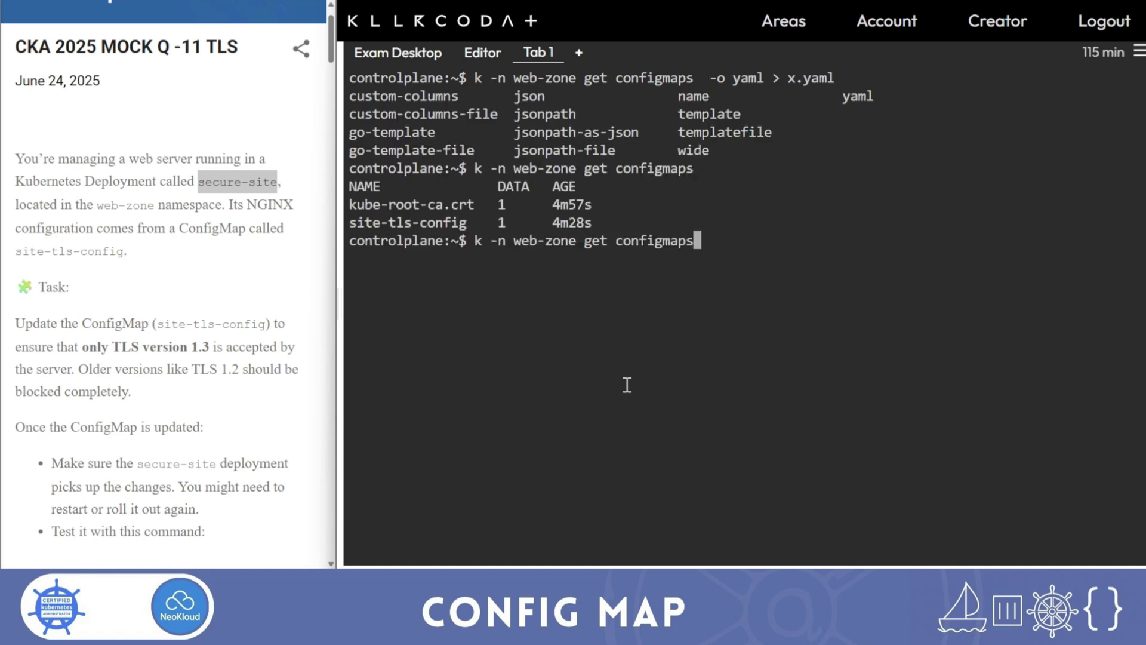
type(" site-tls-config ")
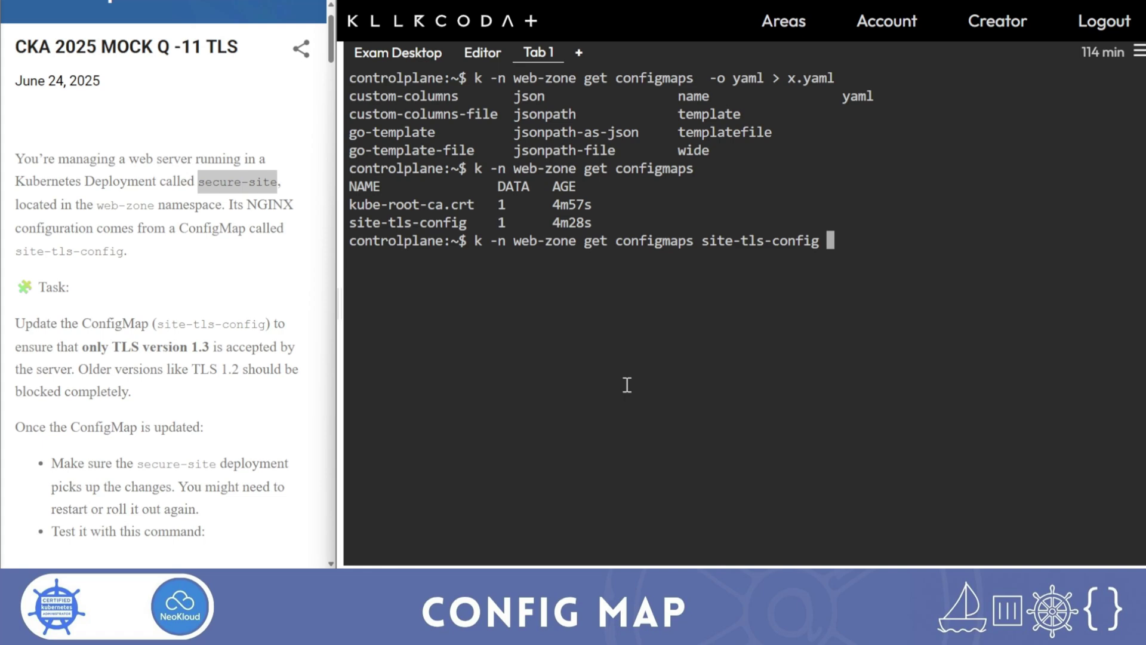
type("-o yaml ")
type("> cmb")
key("BackSpace")
key("BackSpace")
key("BackSpace")
type("b")
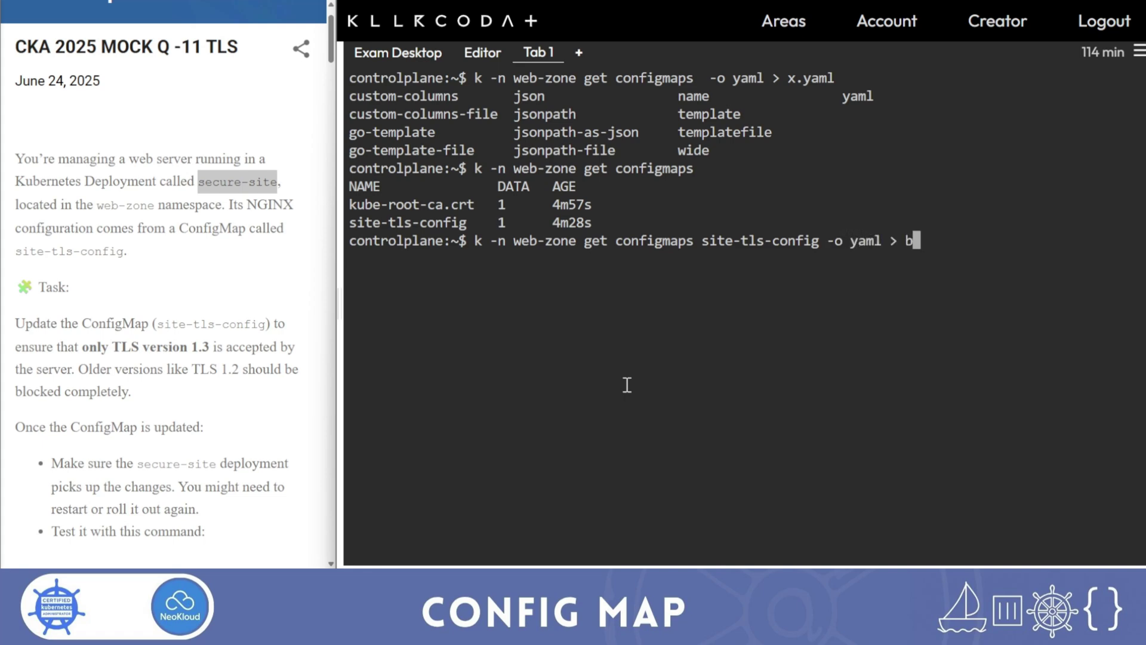
type("c")
type("-")
type("cm.yaml")
key("Return")
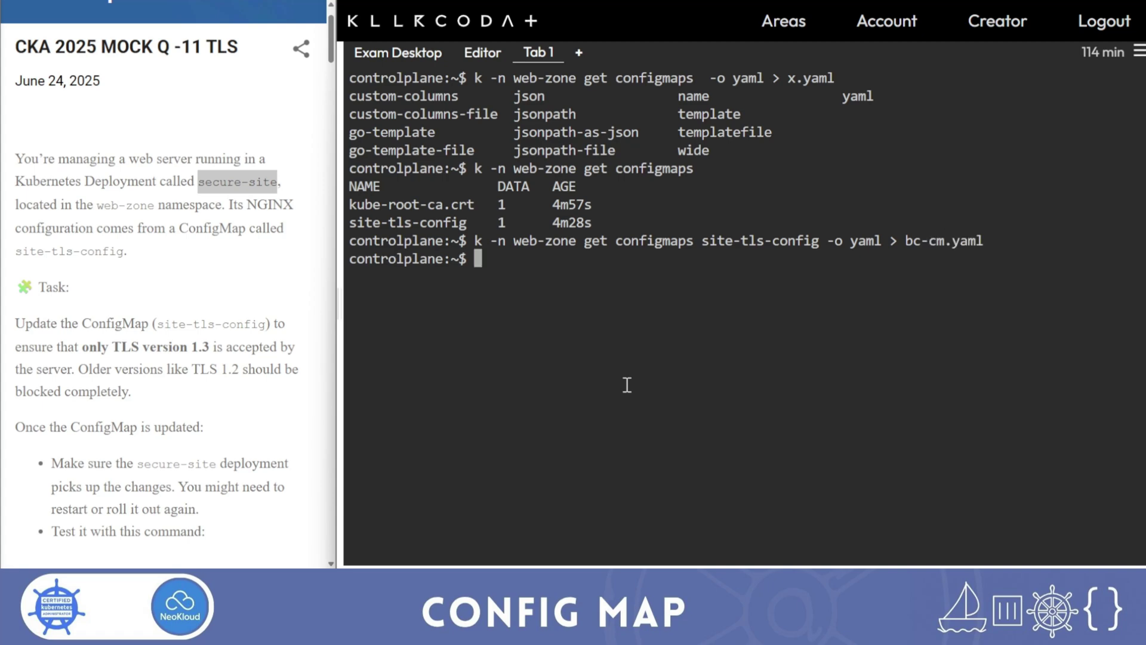
key("Up")
key("Down")
key("ctrl+l")
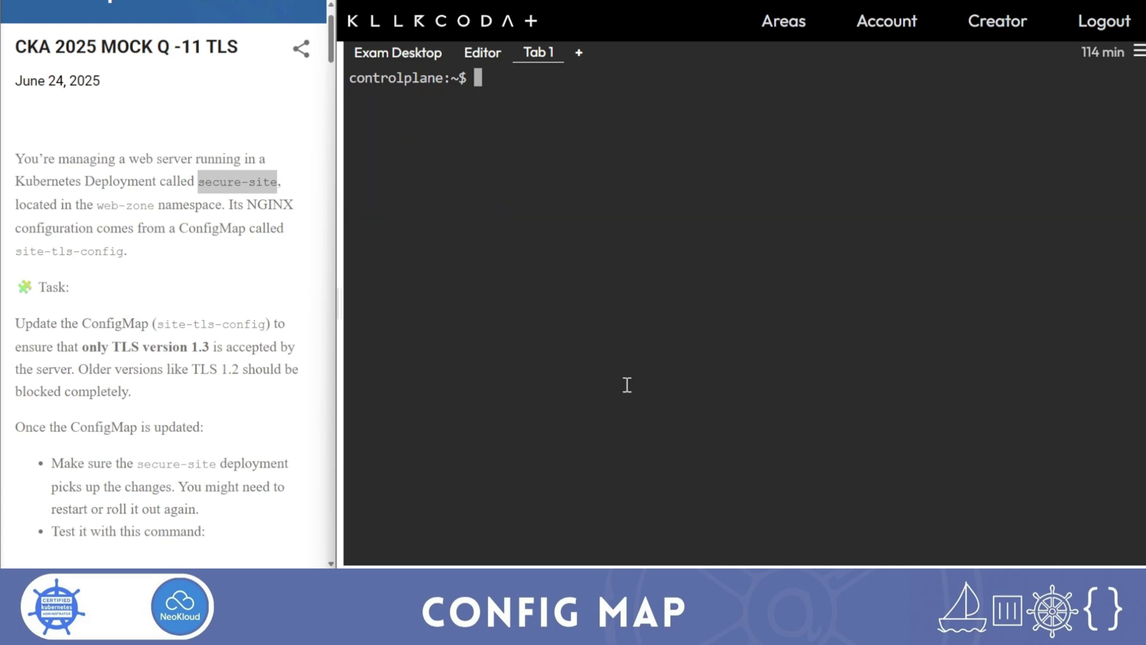
scroll(249, 369, "down", 2)
scroll(249, 392, "down", 1)
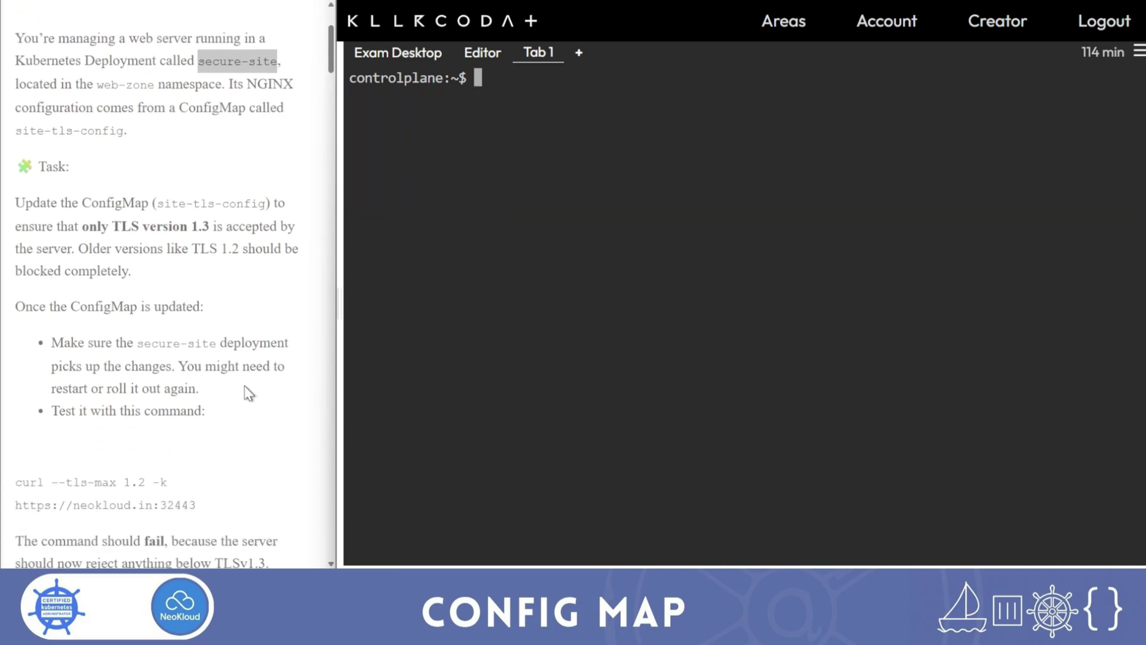
type("k get po")
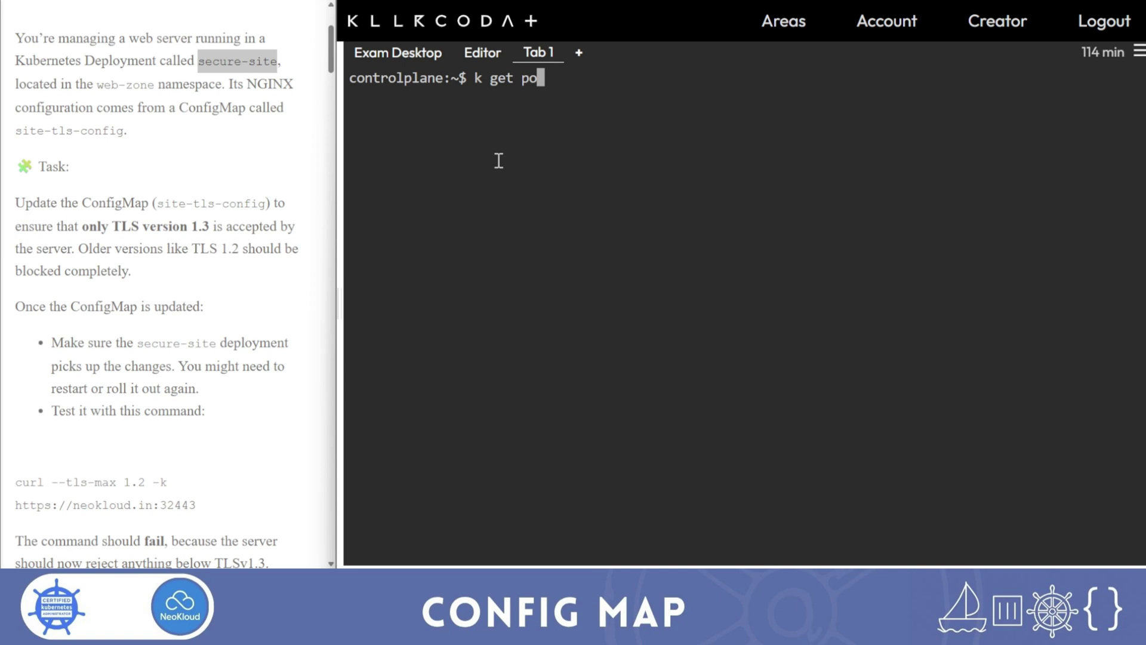
key("Return")
type("k get po -nw")
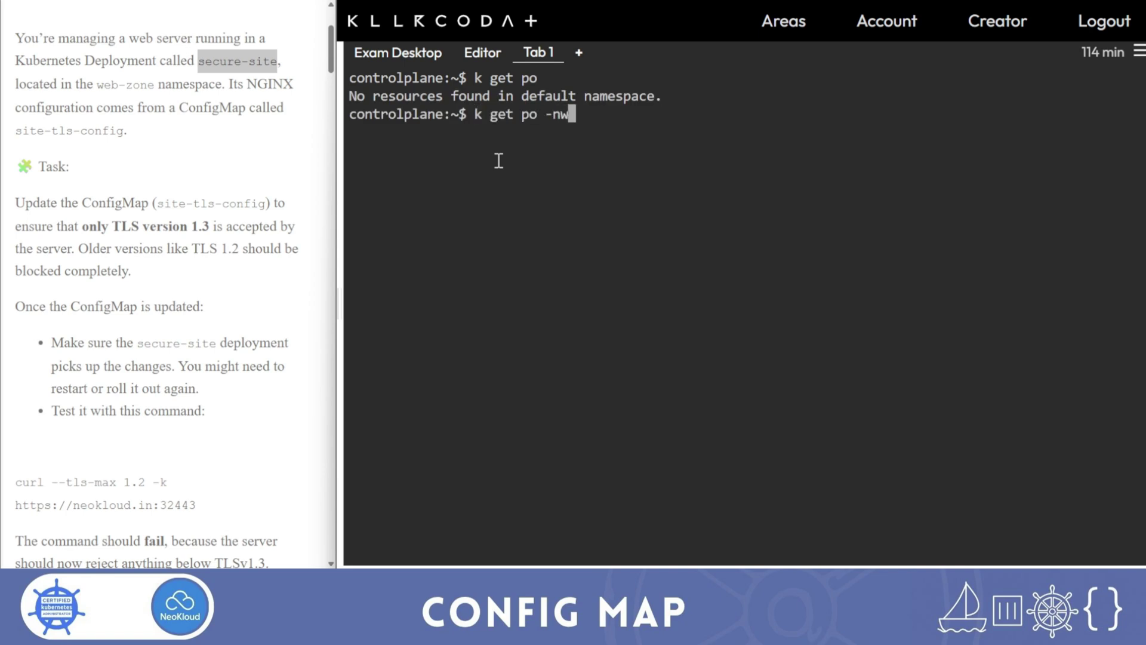
key("BackSpace")
type("web-zone")
key("Return")
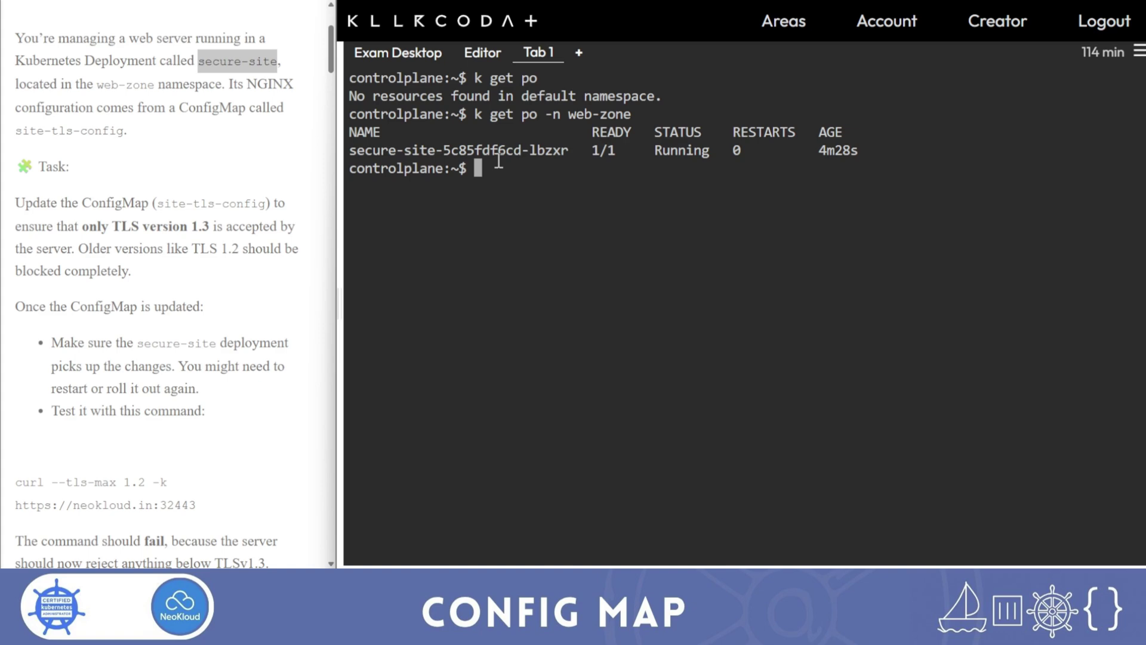
scroll(161, 349, "up", 3)
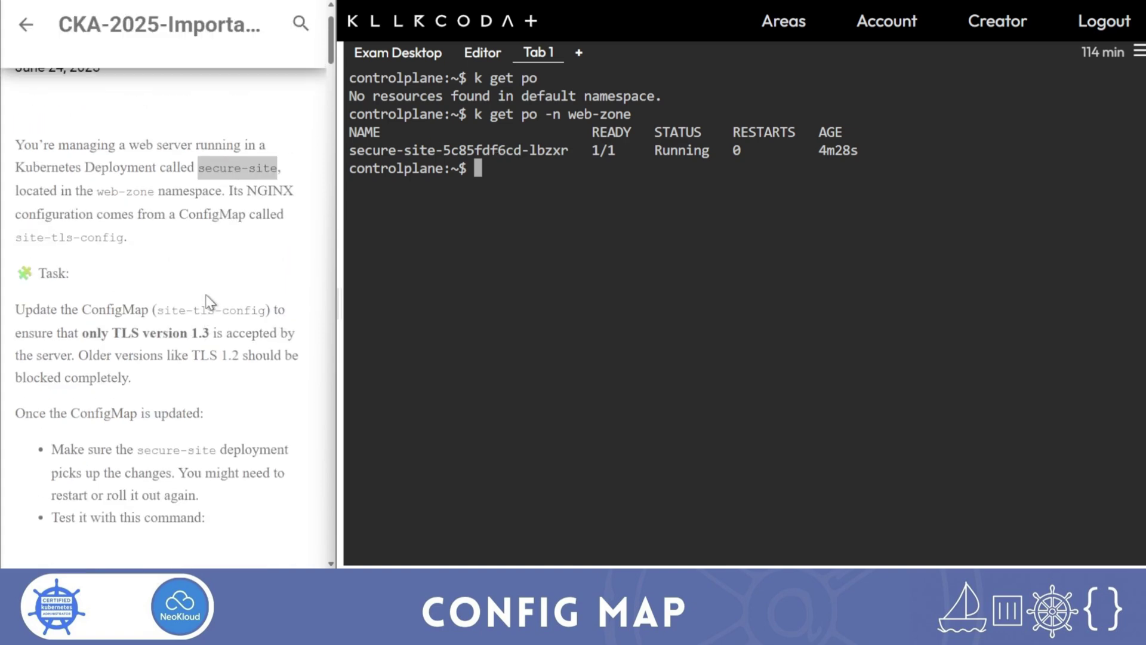
scroll(187, 347, "up", 3)
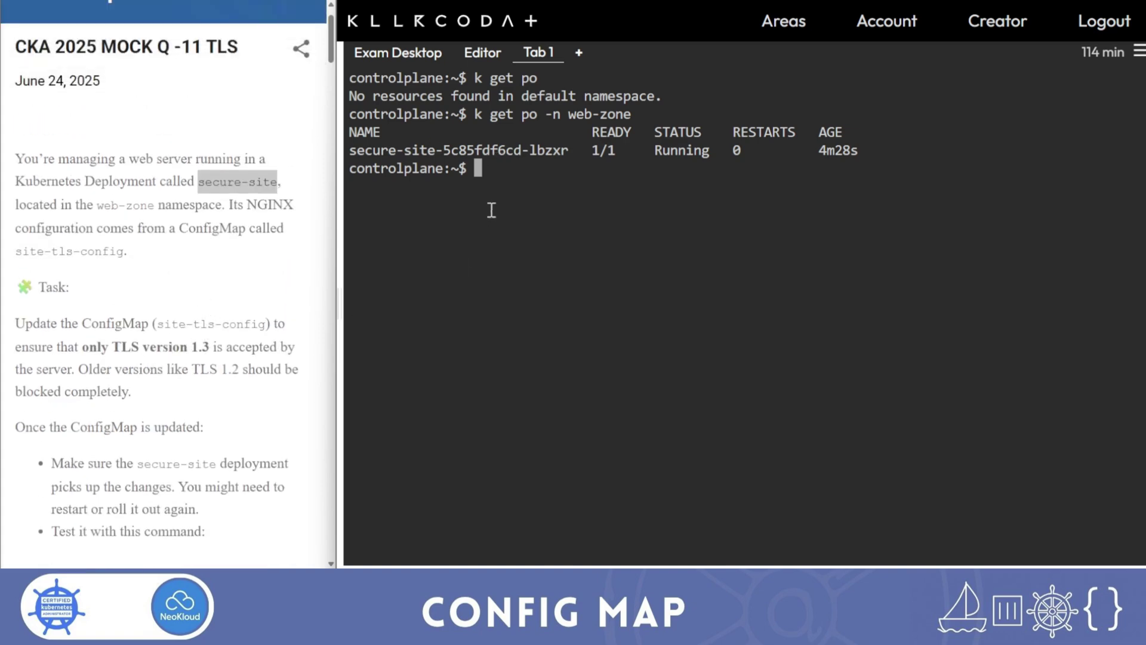
Rerun the TLS 1.3 curl test against neokloud.in:32443 from history.
key("Up")
key("Up")
key("Up")
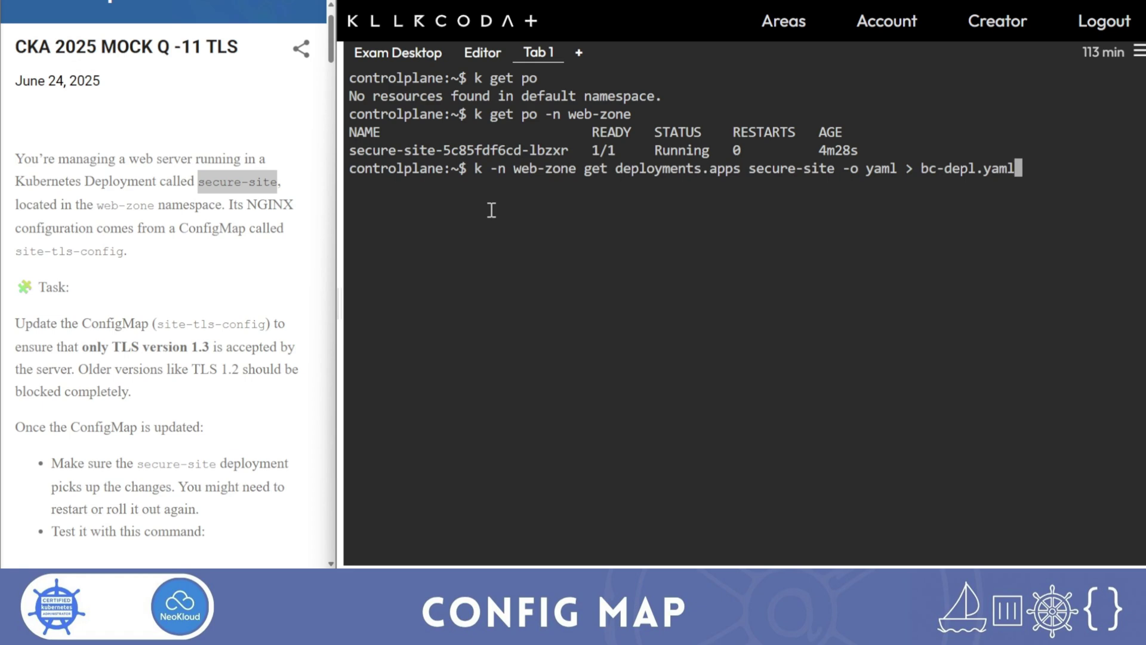
key("Up")
key("Up")
key("Down")
key("Return")
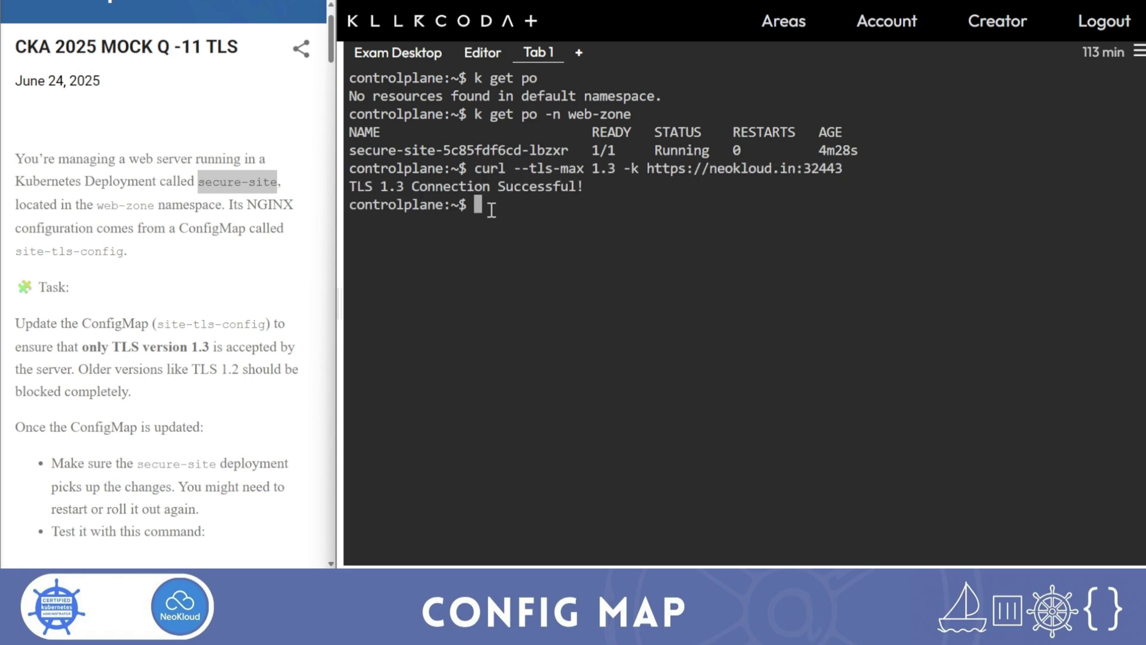
Edit the recalled curl command to --tls-max 1.2 and run it.
key("Up")
key("Up")
key("Down")
key("Up")
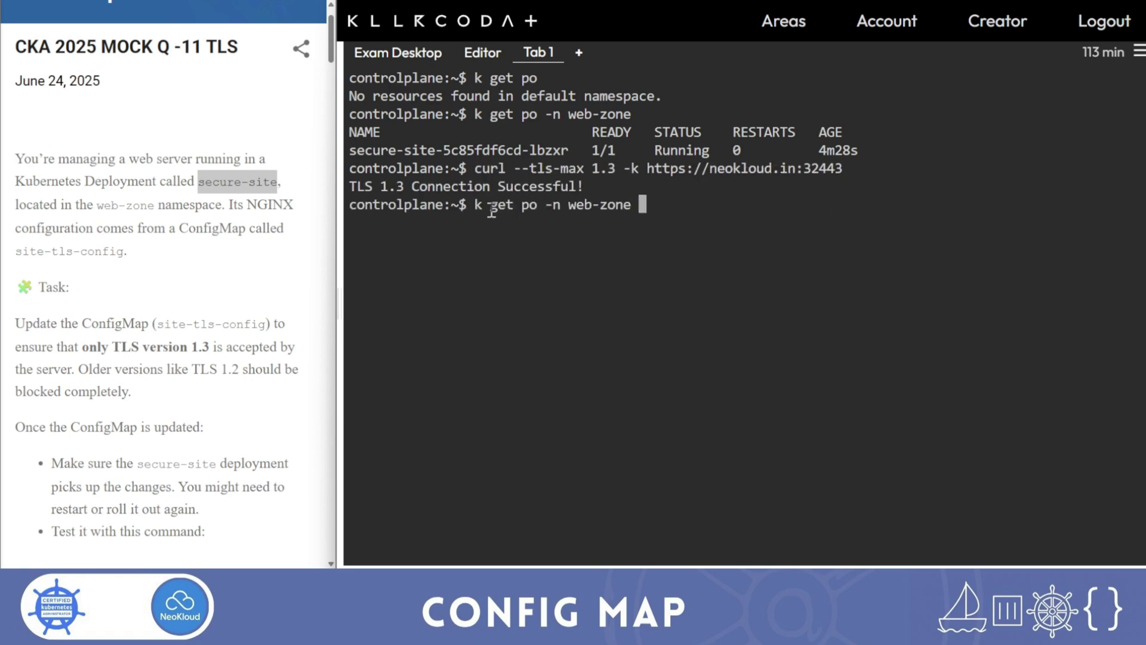
key("Up")
key("Down")
key("Down")
key("ctrl+Left")
key("ctrl+Left")
key("Left")
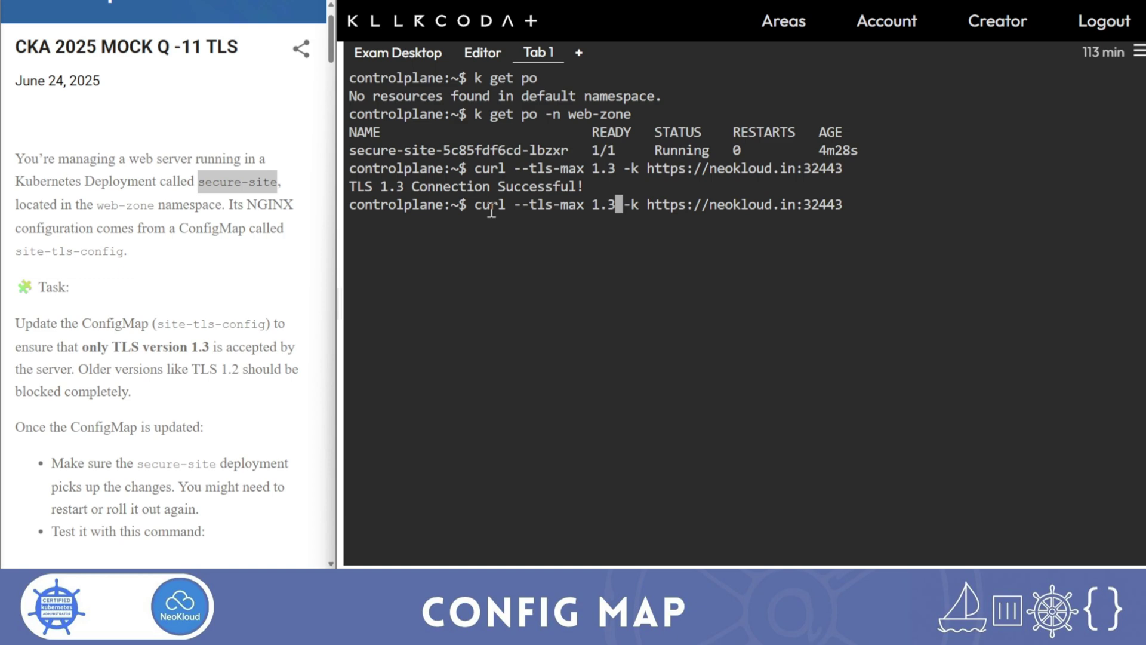
key("Left")
key("ctrl+c")
type("curl --tls-max 1. -k https://neokloud.in:32443")
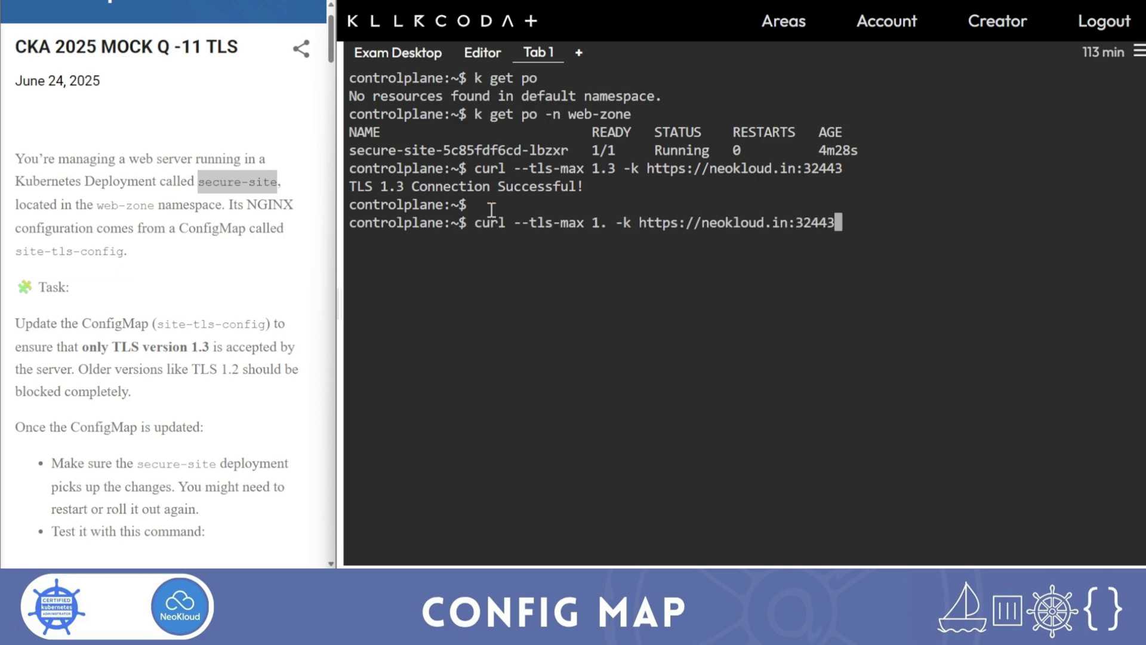
key("ctrl+Left")
key("ctrl+Left")
key("ctrl+Left")
key("ctrl+c")
key("Up")
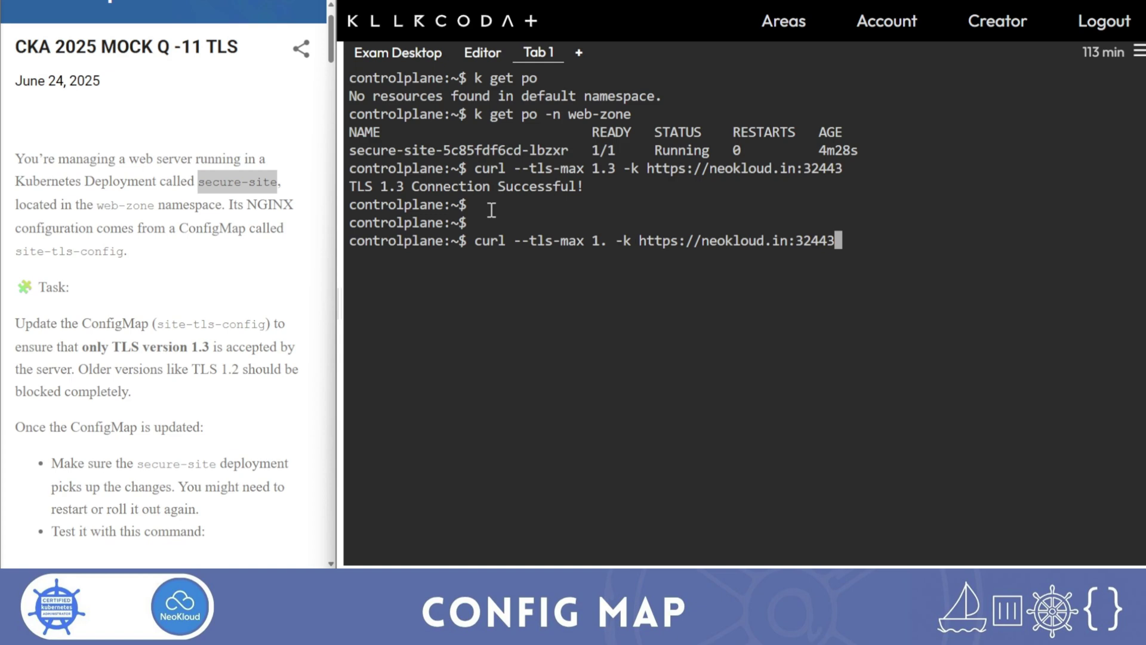
key("ctrl+Left")
key("ctrl+Left")
key("ctrl+Left")
key("ctrl+Left")
type("2")
key("Return")
Run the curl test with --tls-max 1.1, then clear the screen.
key("Up")
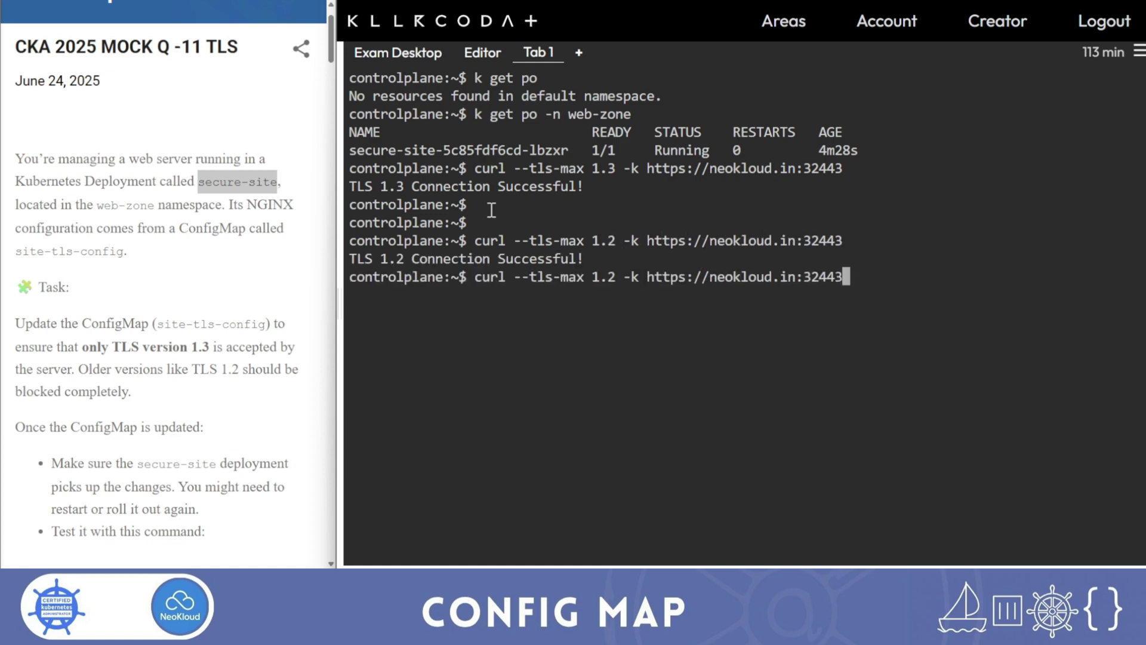
key("ctrl+Left")
key("ctrl+Left")
key("ctrl+Left")
key("ctrl+Left")
key("ctrl+Left")
key("ctrl+Left")
key("ctrl+Left")
key("Left")
key("BackSpace")
type("1")
key("Return")
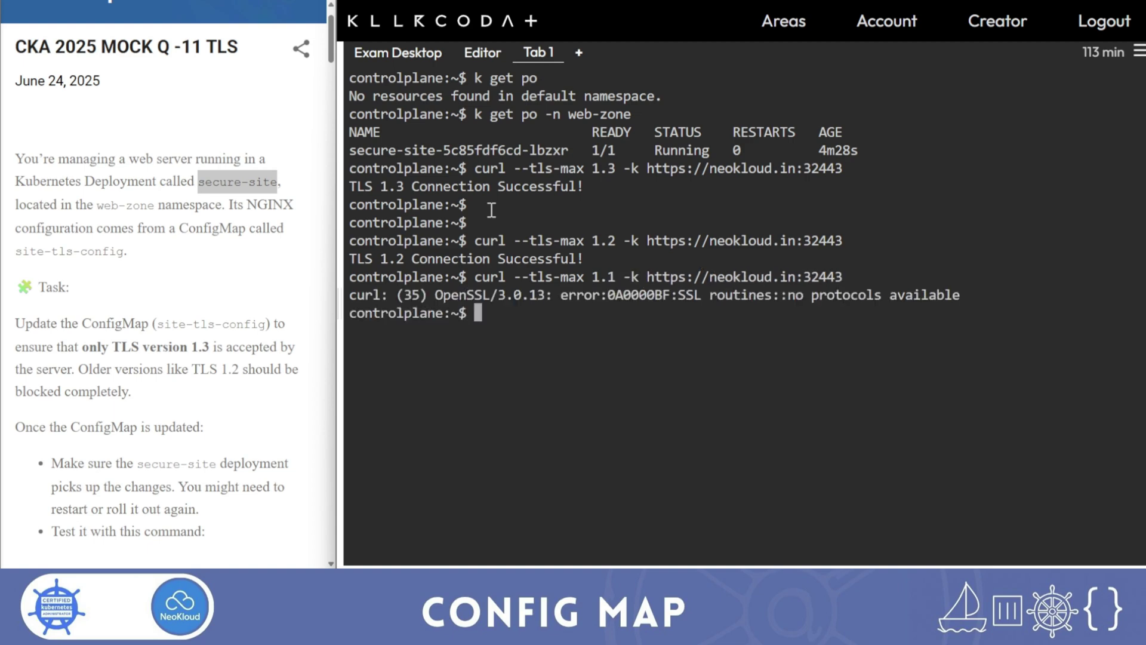
key("ctrl+l")
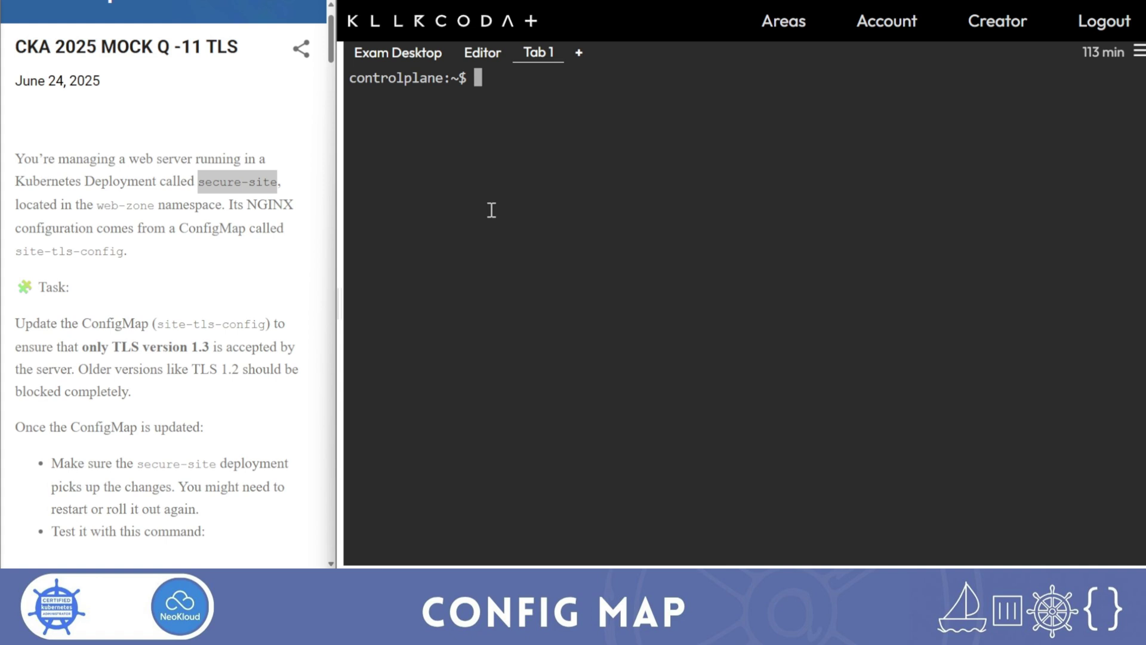
scroll(135, 442, "down", 3)
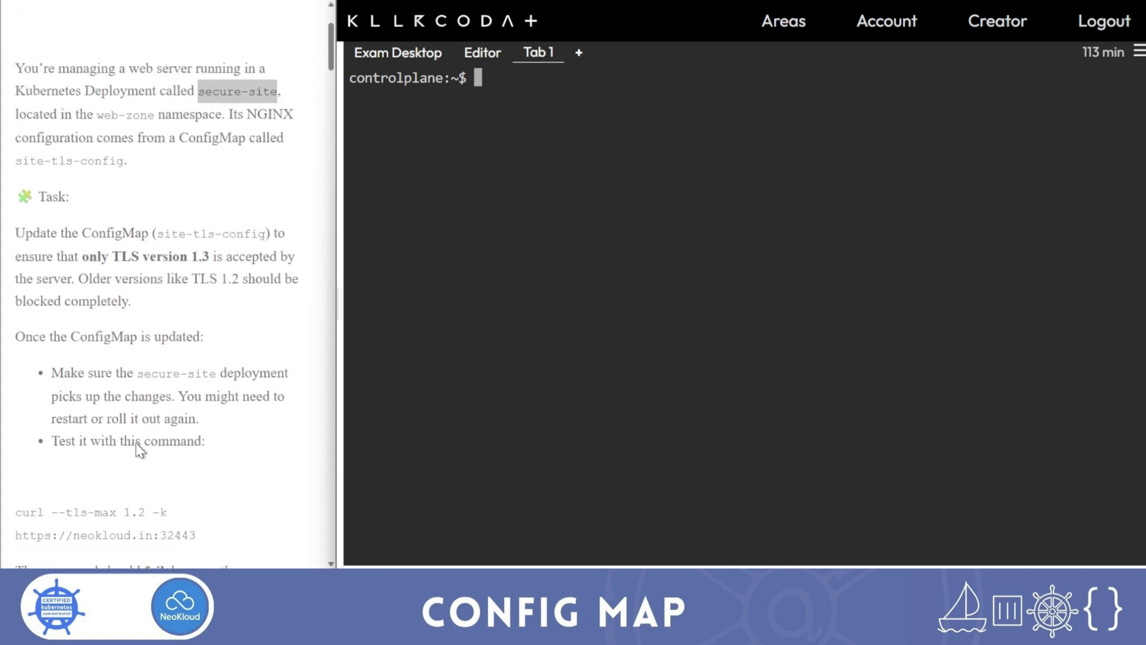
left_click_drag(82, 421, 208, 445)
Abandon a first edit attempt and list the ConfigMaps in the default namespace.
left_click(576, 198)
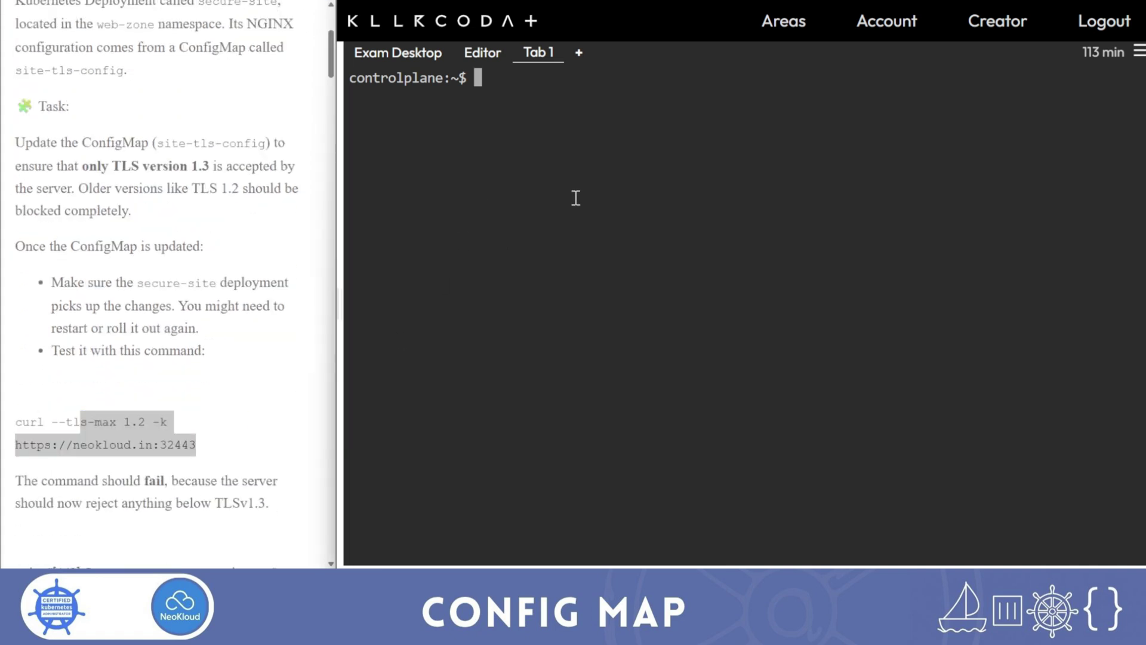
type("k edit con")
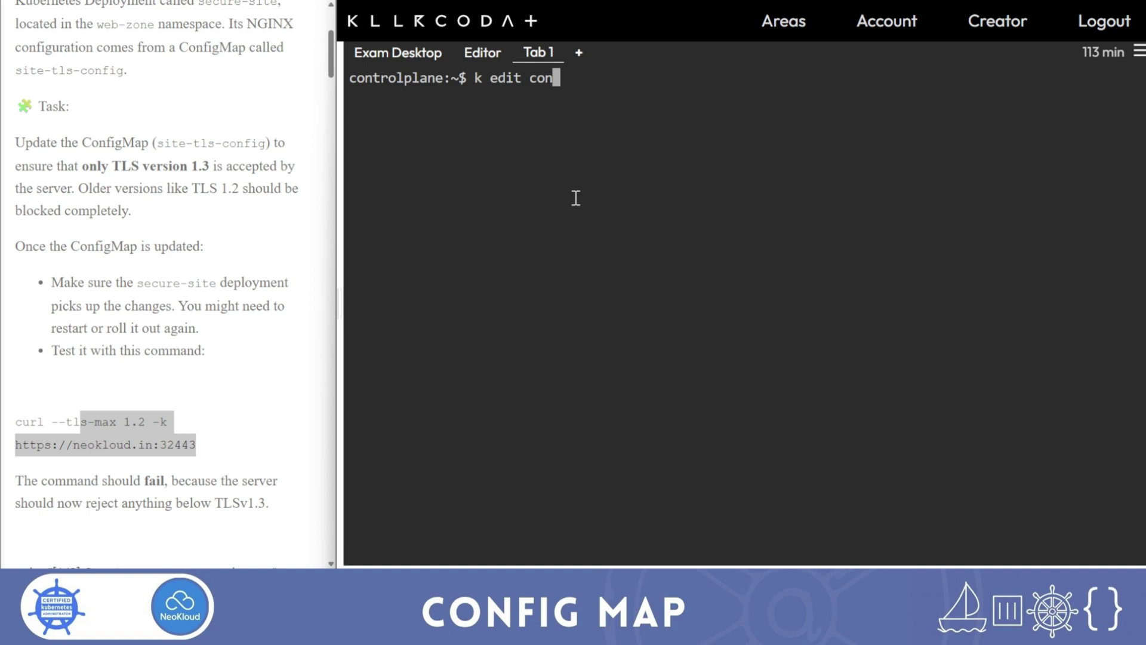
key("Tab")
key("Tab")
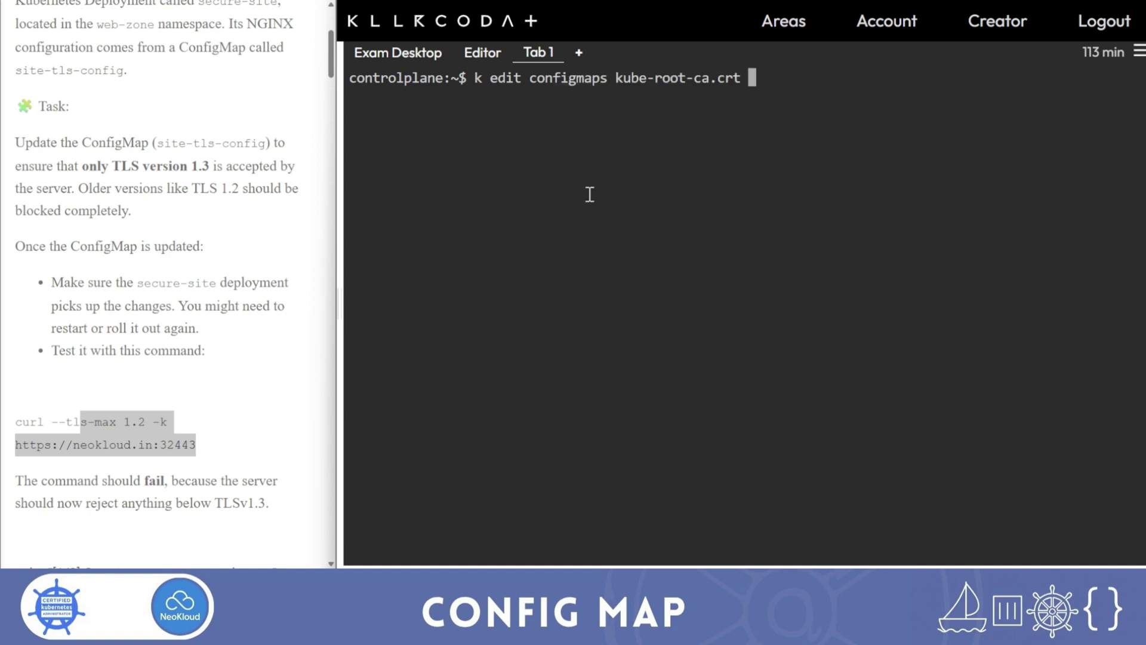
key("BackSpace")
key("BackSpace")
key("BackSpace")
key("BackSpace")
key("BackSpace")
key("BackSpace")
key("BackSpace")
type("s")
key("BackSpace")
key("BackSpace")
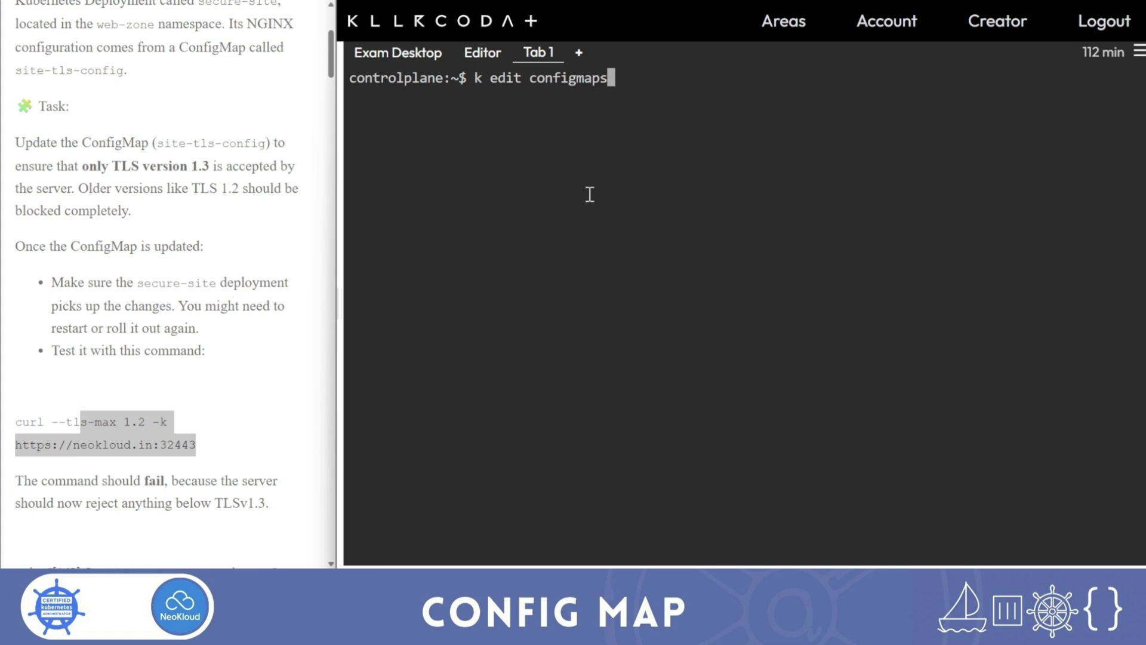
key("ctrl+w")
key("BackSpace")
key("BackSpace")
key("BackSpace")
type("get configmaps")
key("Return")
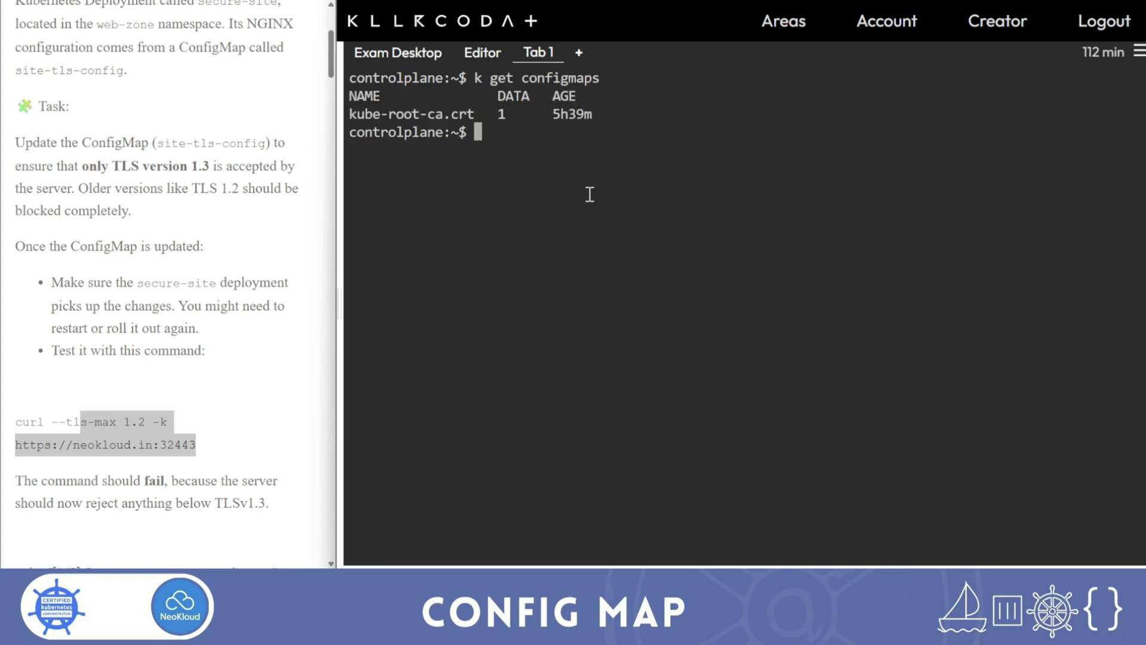
List web-zone ConfigMaps, then rewrite the command into an edit of site-tls-config.
key("Up")
type("-n w")
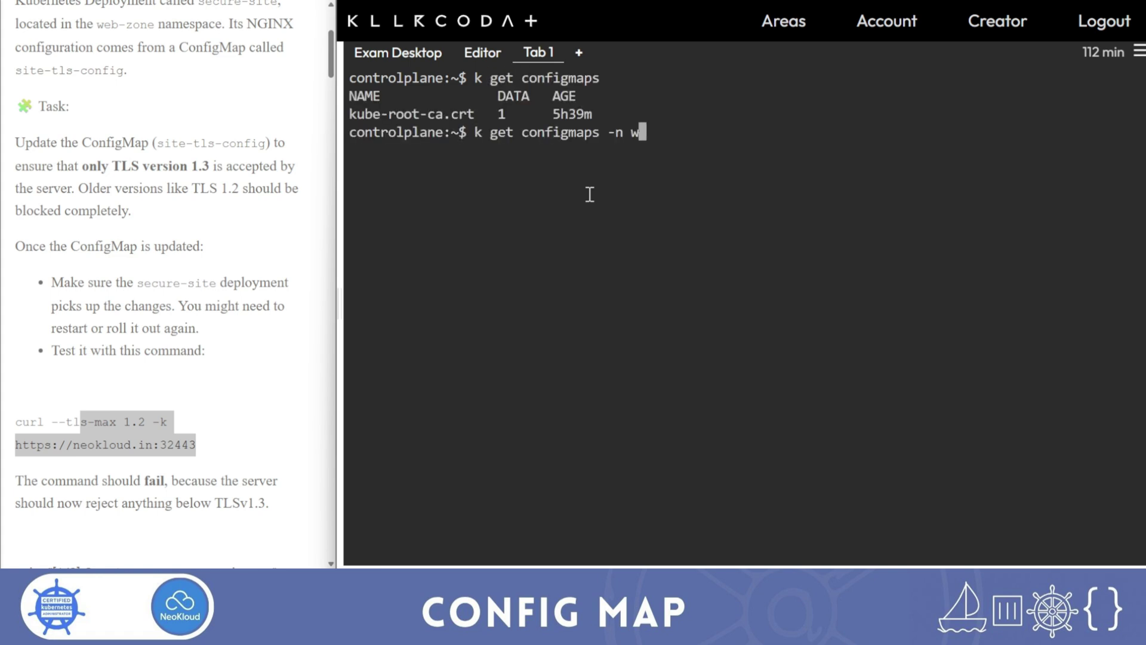
type("eb-zone")
key("Return")
key("Up")
type("site-tls-config")
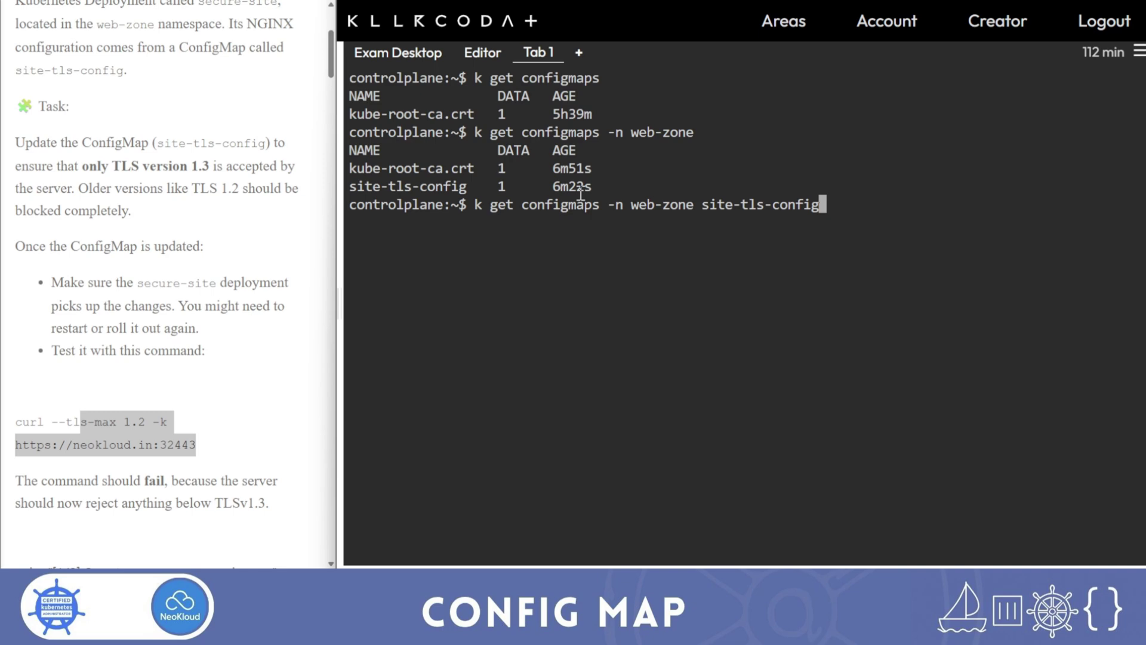
key("alt+b")
key("alt+b")
key("alt+b")
key("alt+b")
key("Left")
key("BackSpace")
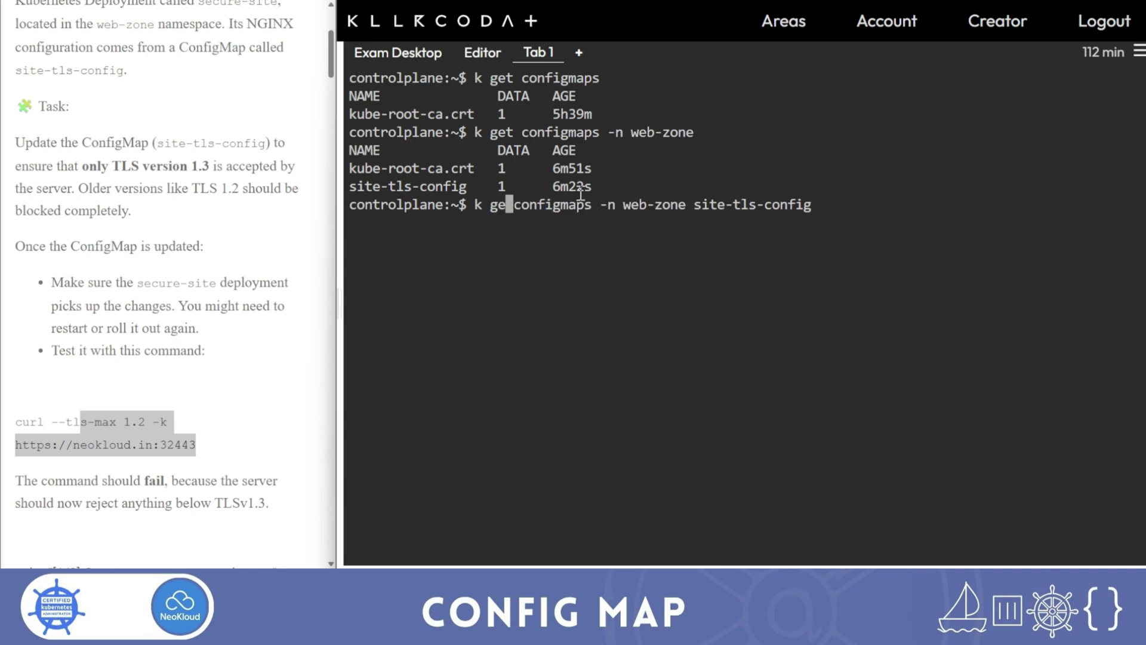
key("BackSpace")
key("BackSpace")
type("edit")
Open site-tls-config in vim and move to TLSv1.3 on the ssl_protocols line.
key("Return")
key("j")
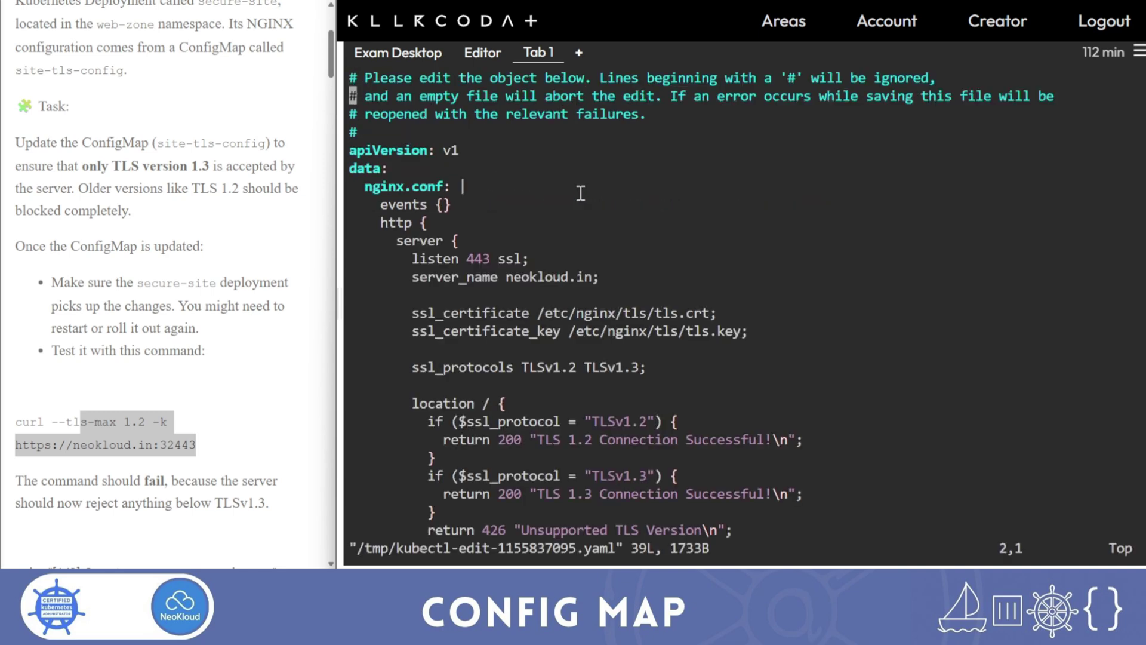
key("j")
key("j")
key("j")
key("j")
key("j")
key("j")
key("w")
key("w")
key("w")
key("w")
key("w")
key("w")
key("w")
key("l")
key("l")
key("l")
key("l")
key("l")
key("l")
key("h")
key("h")
key("h")
key("h")
key("l")
Remove TLSv1.2 so only TLSv1.3 remains, then save with :wq!
key("l")
key("i")
key("BackSpace")
key("BackSpace")
key("BackSpace")
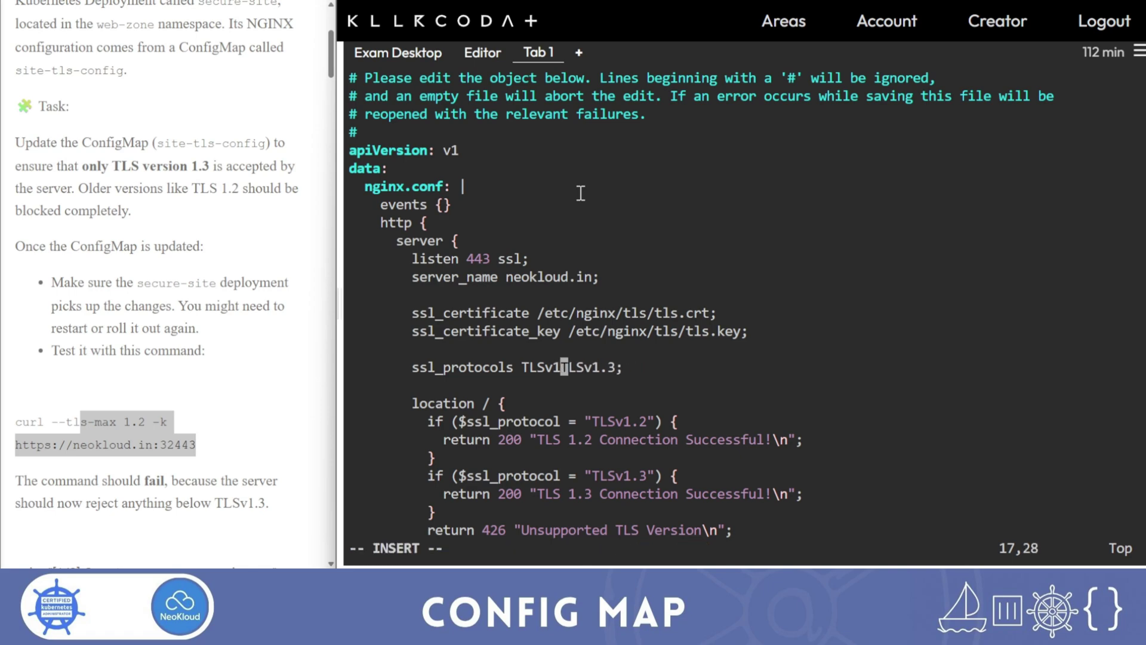
key("BackSpace")
key("BackSpace")
key("BackSpace")
key("BackSpace")
key("BackSpace")
key("Escape")
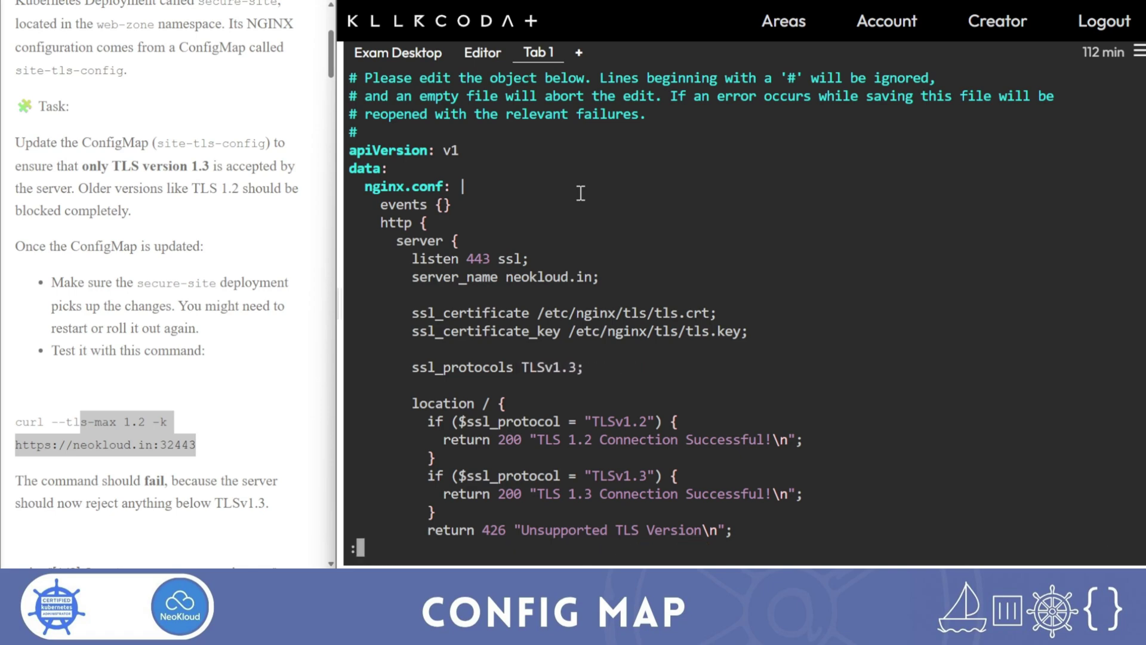
type(":wq!")
key("Return")
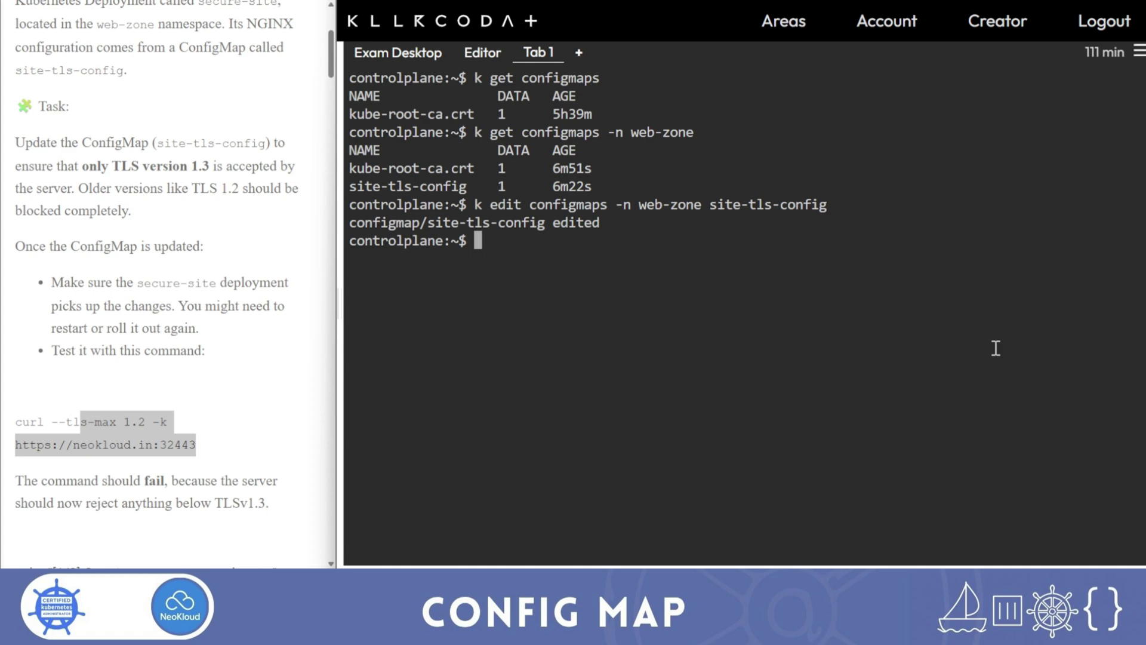
Restart deployment secure-site in web-zone and confirm a new pod is Running at 6s age.
key("ctrl+l")
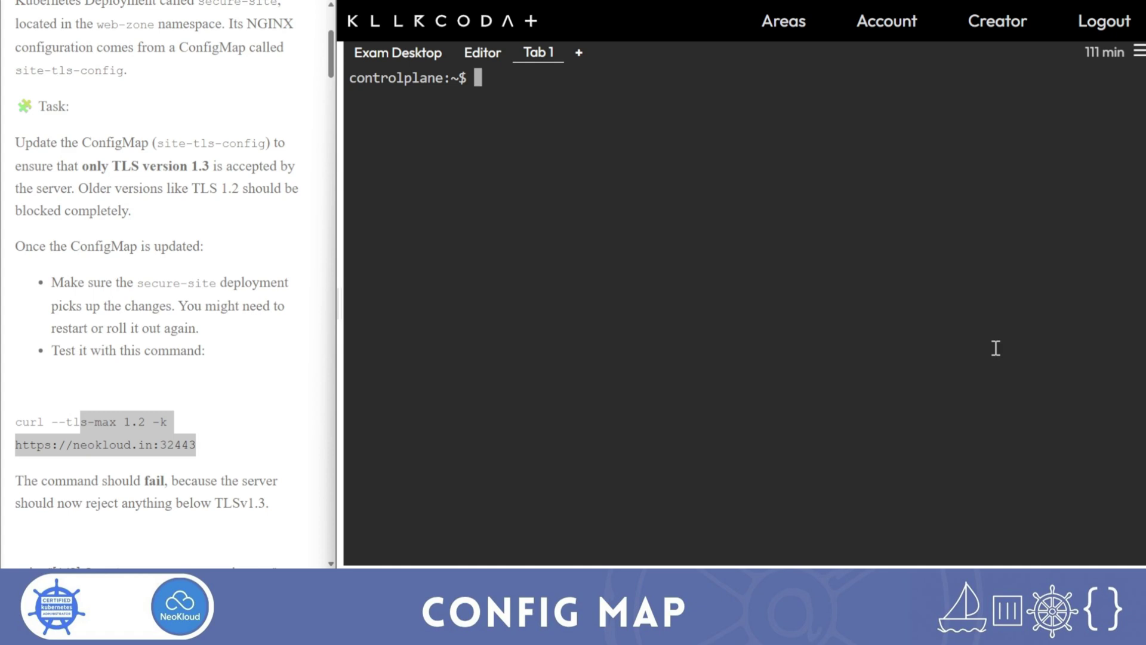
type("k get po")
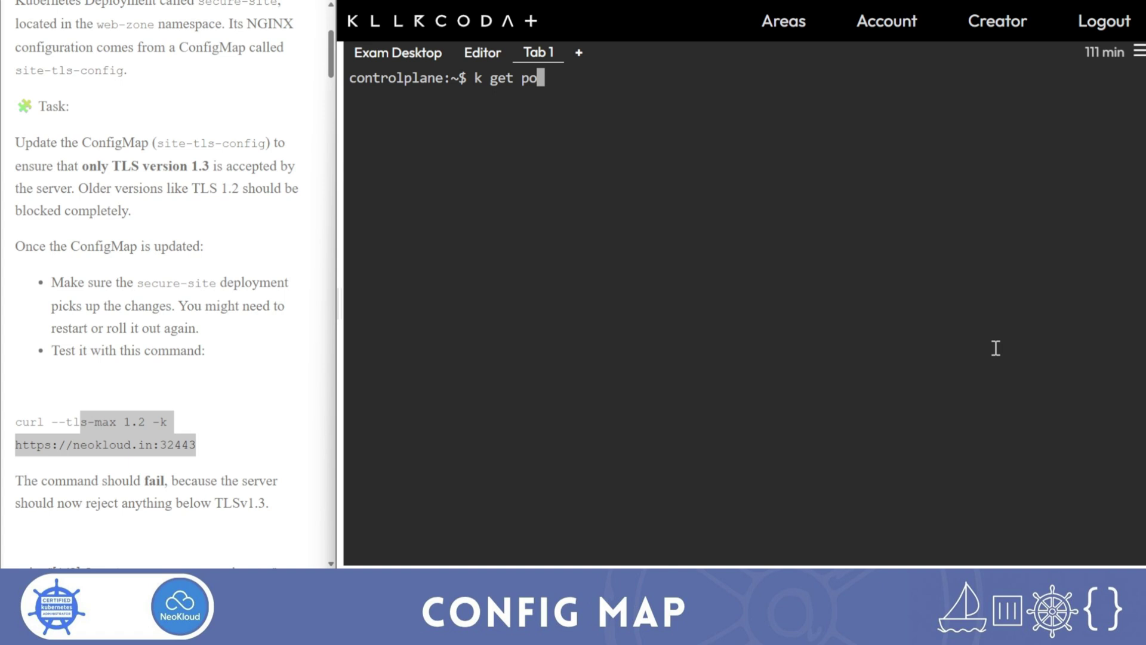
key("BackSpace")
key("BackSpace")
key("BackSpace")
type("rou")
key("BackSpace")
key("Tab")
type("r")
type("estart -n ")
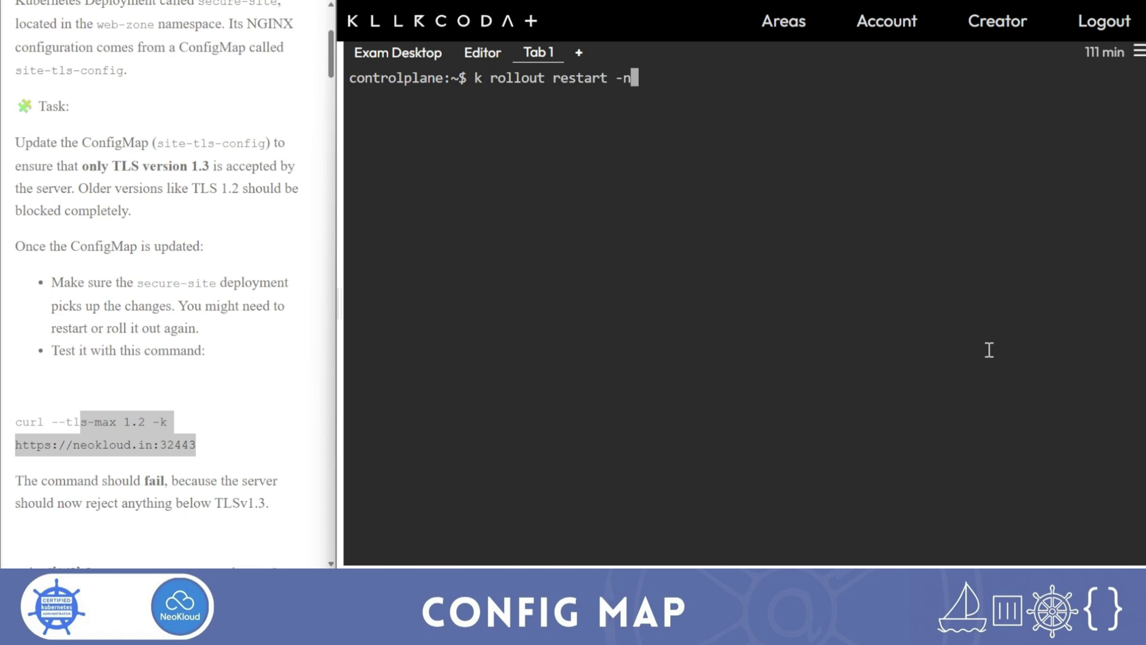
type("web-zone d")
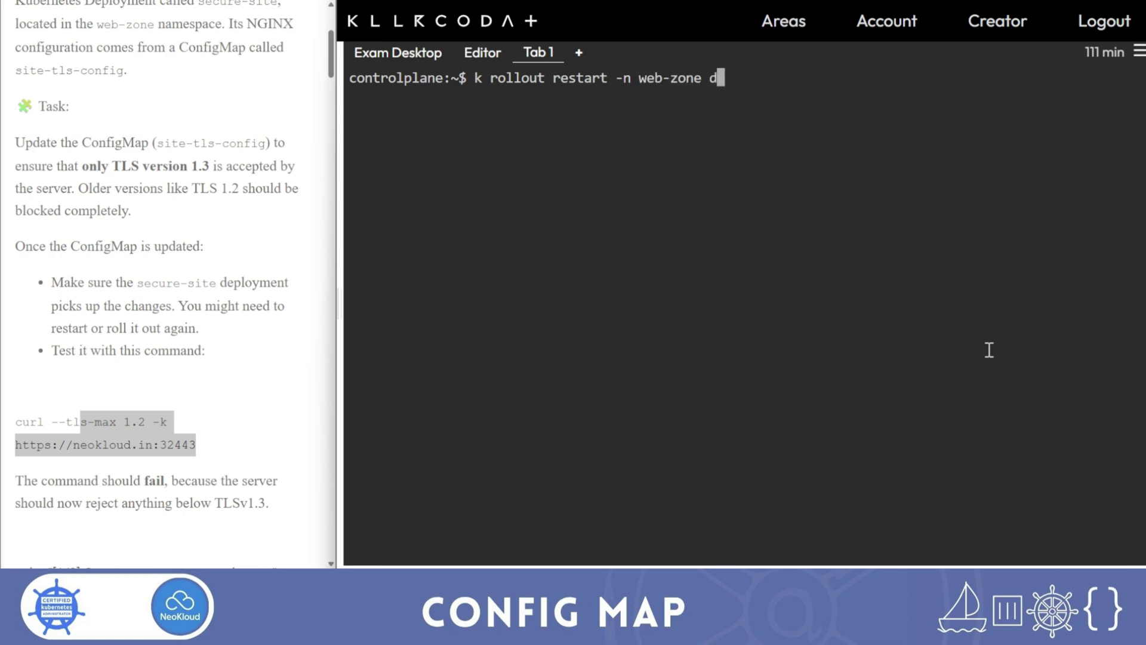
type("eployment secure-site")
key("Return")
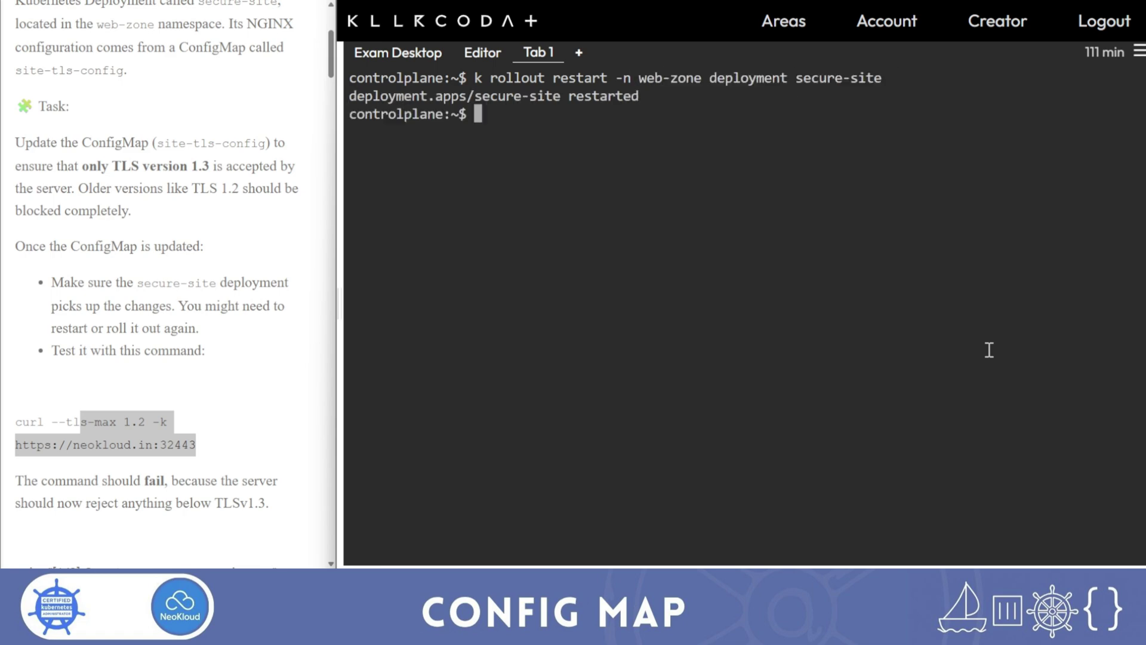
type("k get poo")
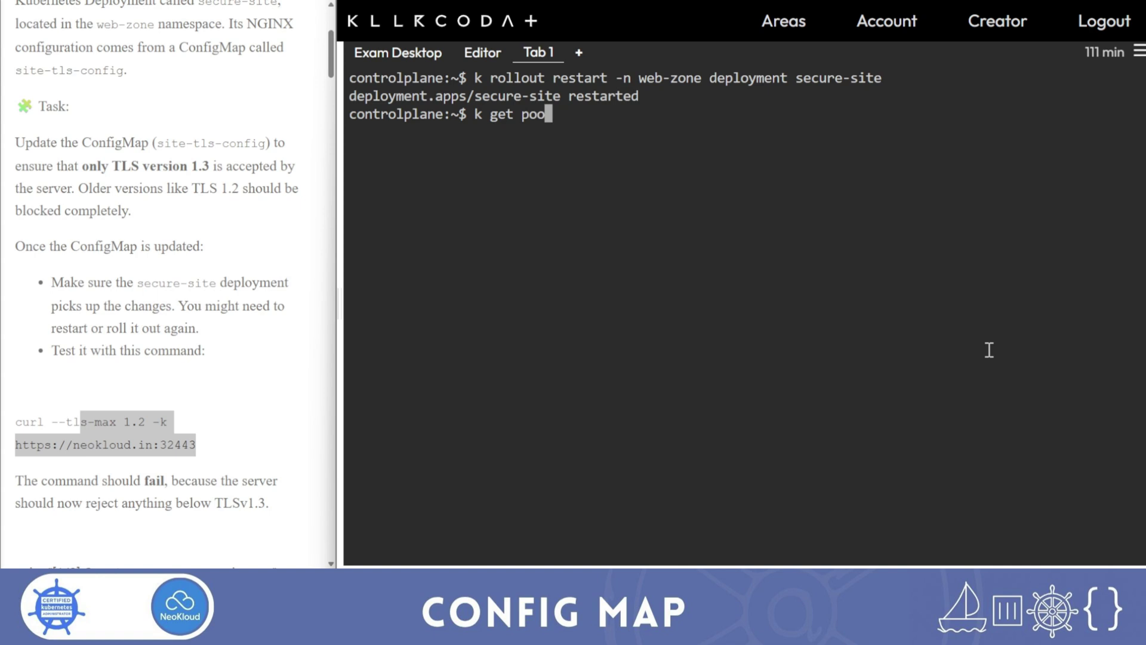
key("Return")
type("k get po -n we")
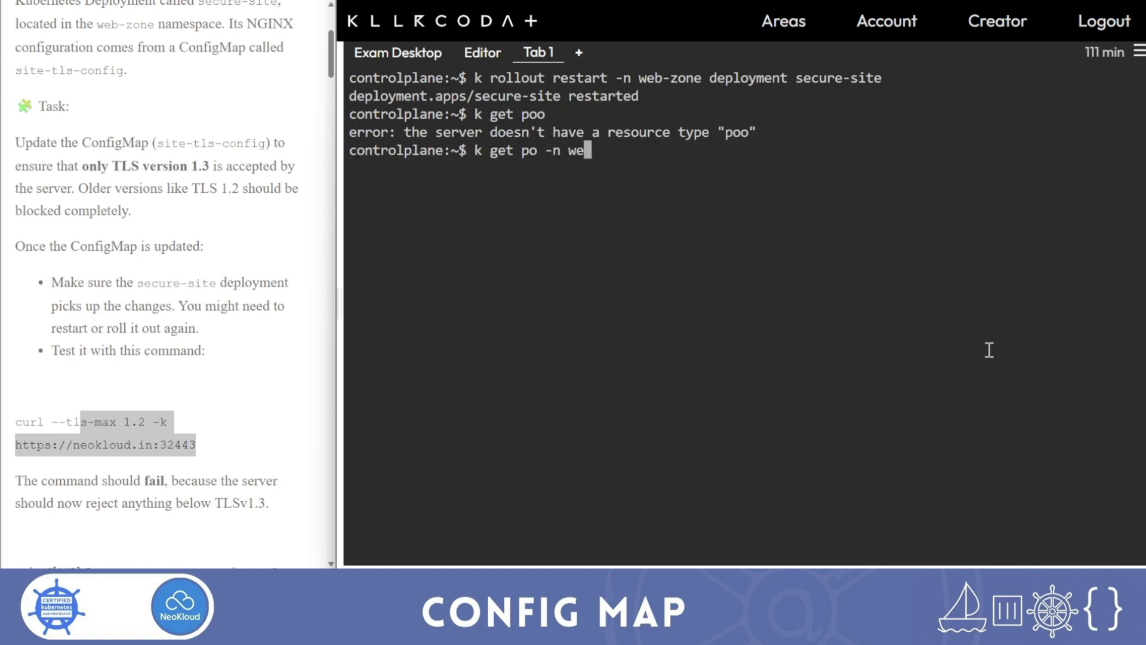
type("b-zone")
key("Return")
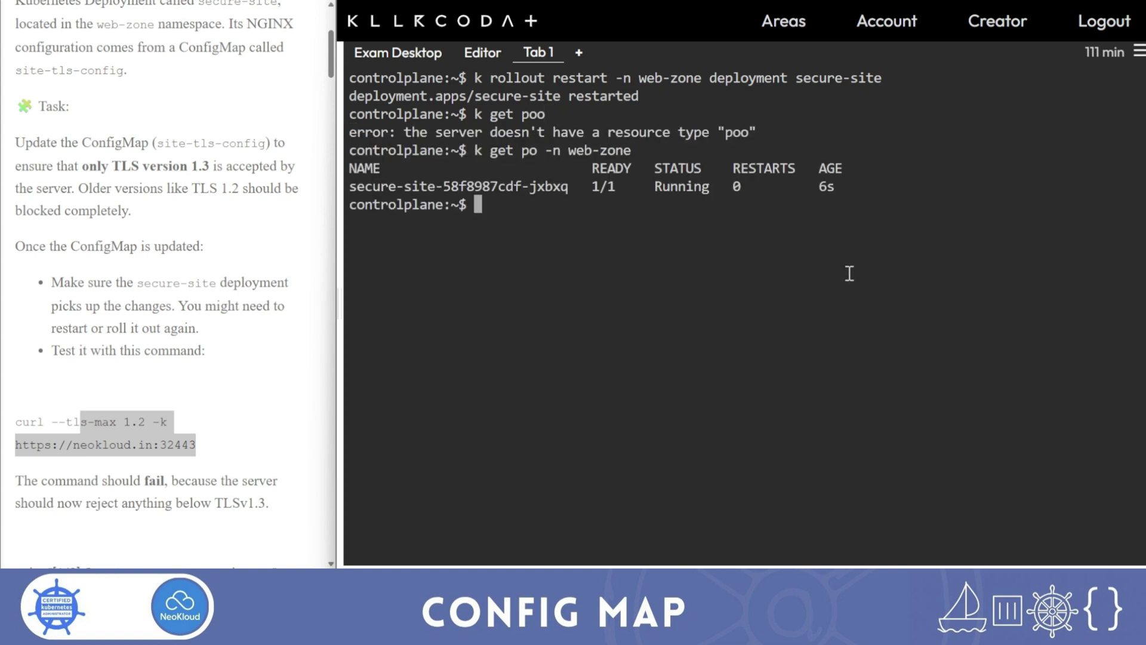
double_click(826, 187)
Run the TLS 1.2 curl test copied from the notes against the site.
key("Up")
key("Up")
key("Up")
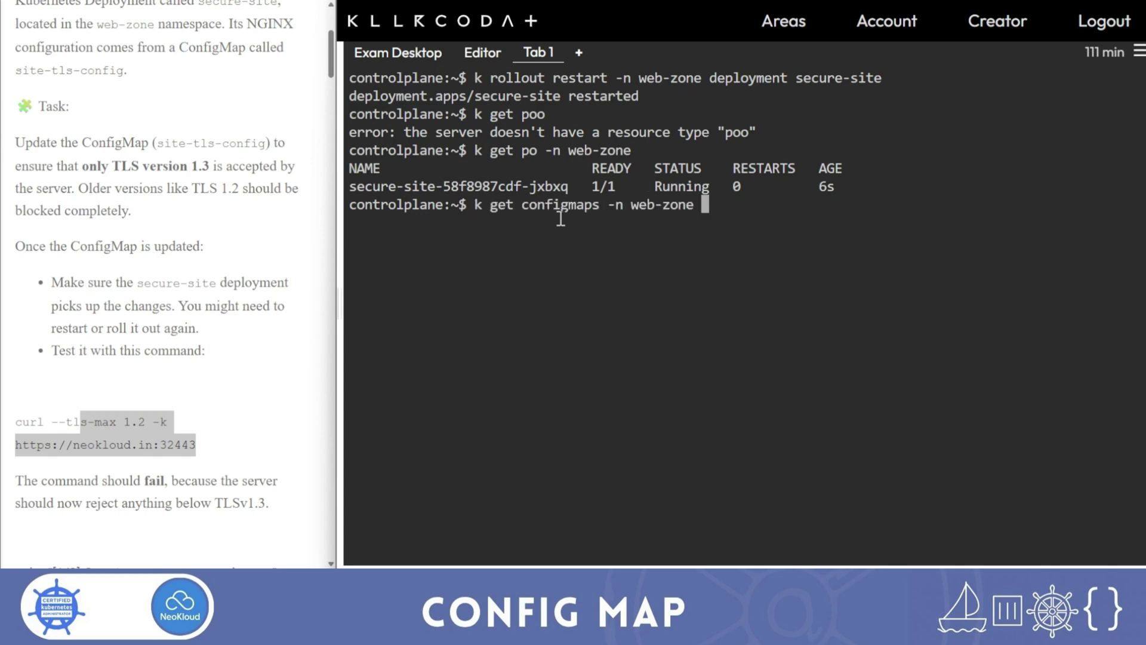
key("BackSpace")
key("BackSpace")
key("BackSpace")
triple_click(108, 433)
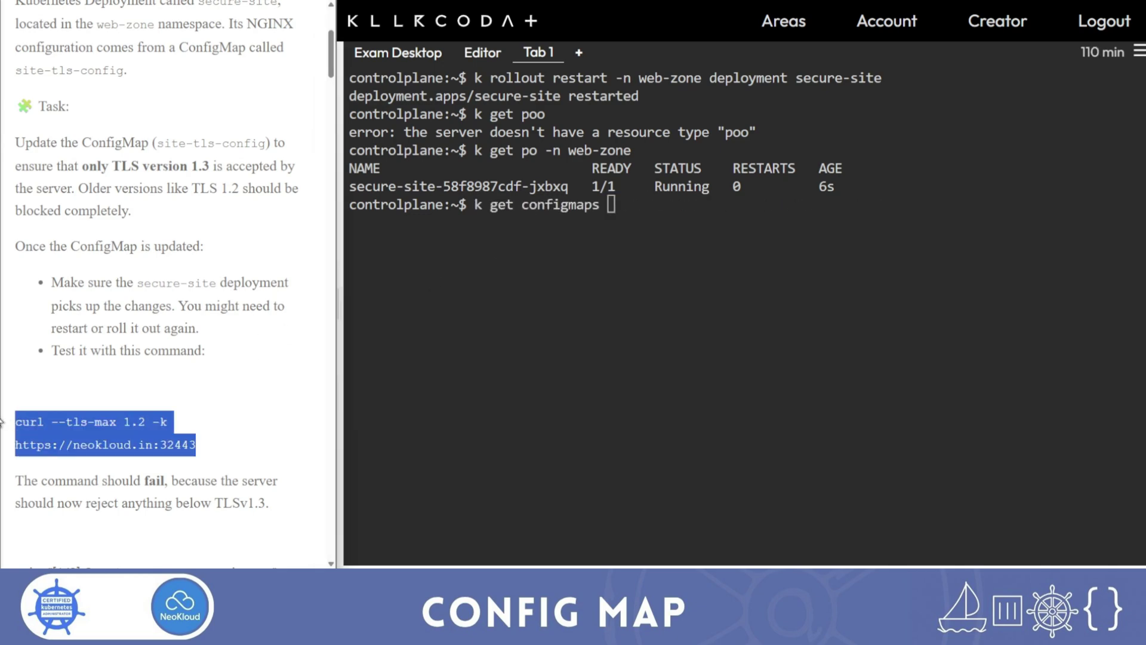
right_click(521, 263)
left_click(440, 312)
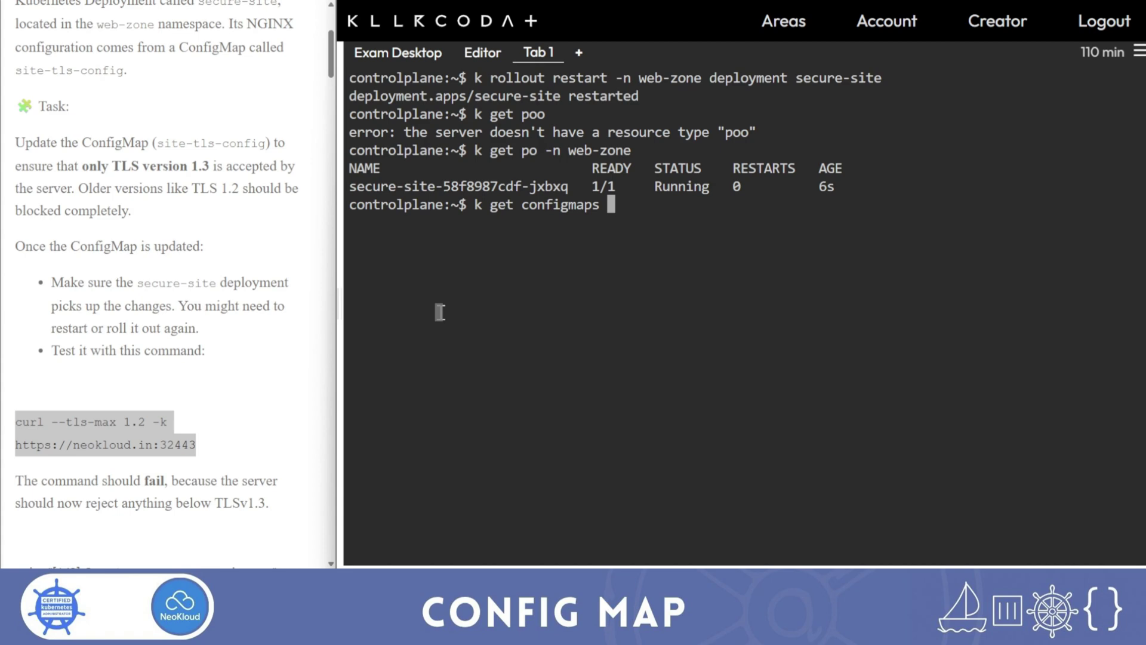
key("ctrl+c")
right_click(441, 312)
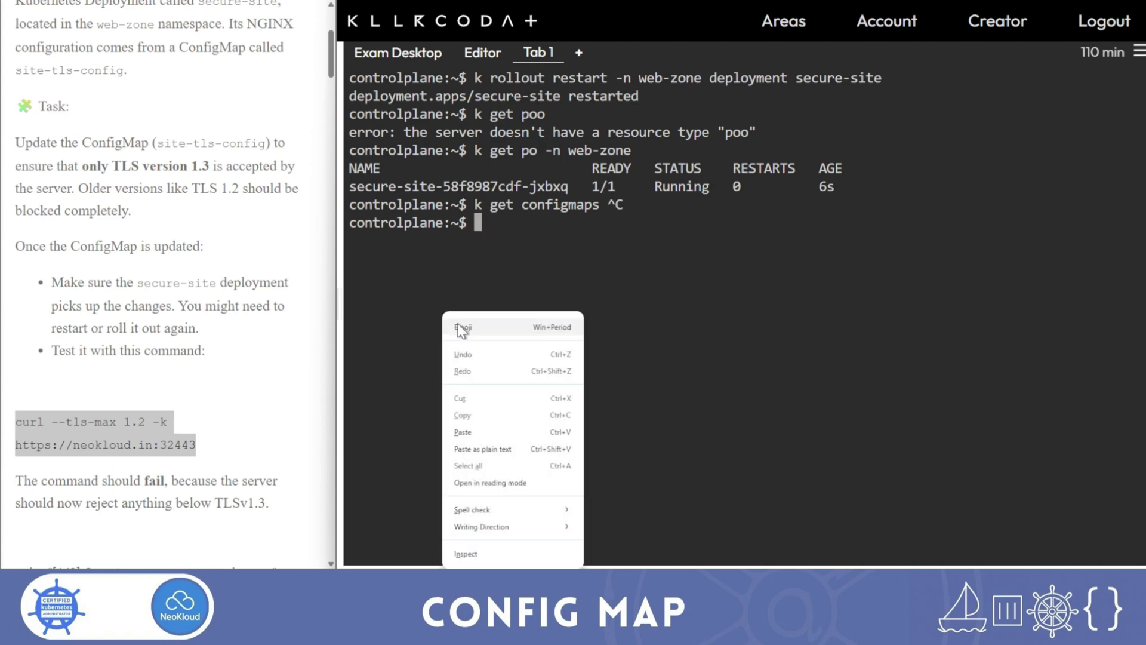
left_click(477, 431)
Rerun the curl test with TLS 1.3 and compare it with the TLS 1.2 protocol-version failure.
key("Up")
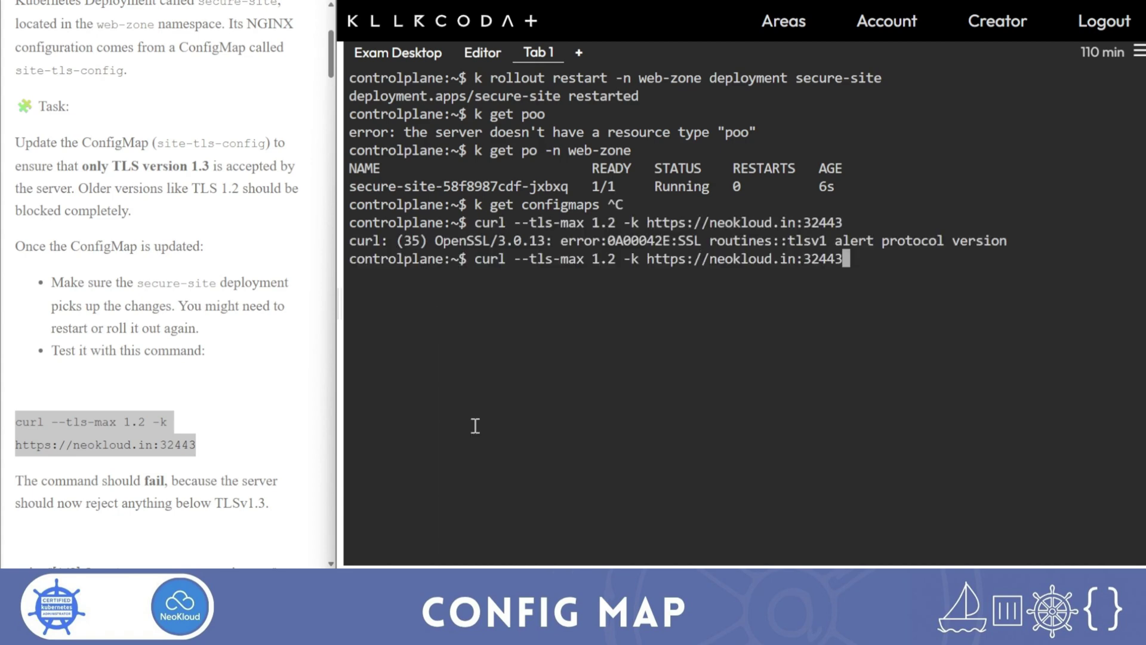
key("ctrl+Left")
key("ctrl+Left")
key("ctrl+Left")
key("Left")
key("Left")
key("BackSpace")
type("3")
key("Return")
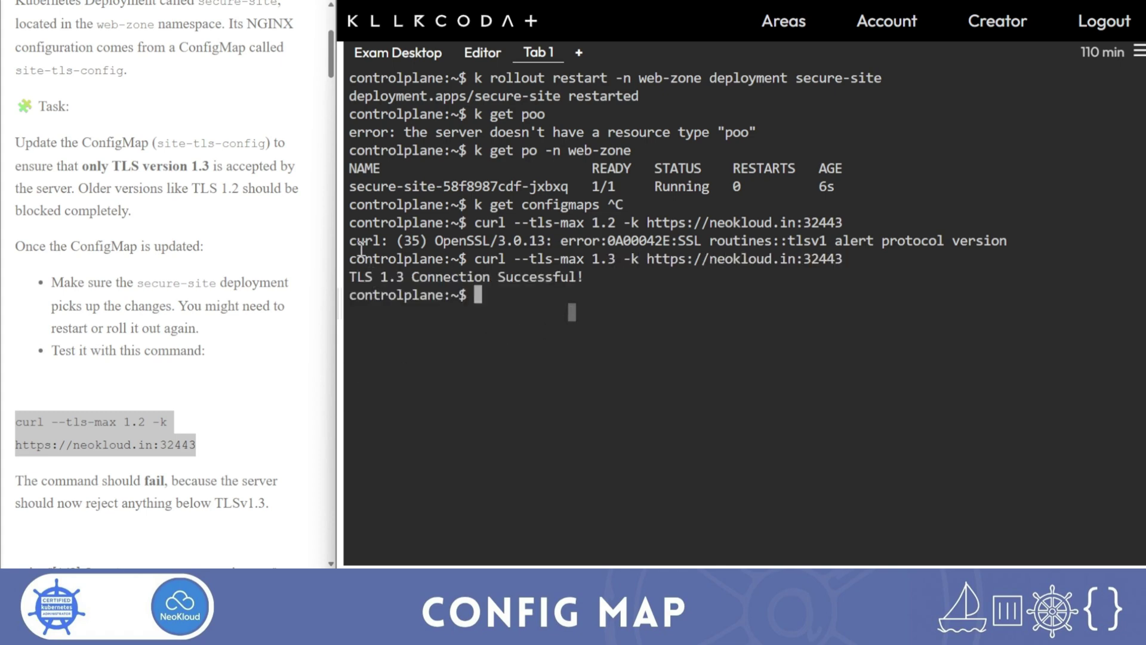
left_click_drag(354, 240, 944, 260)
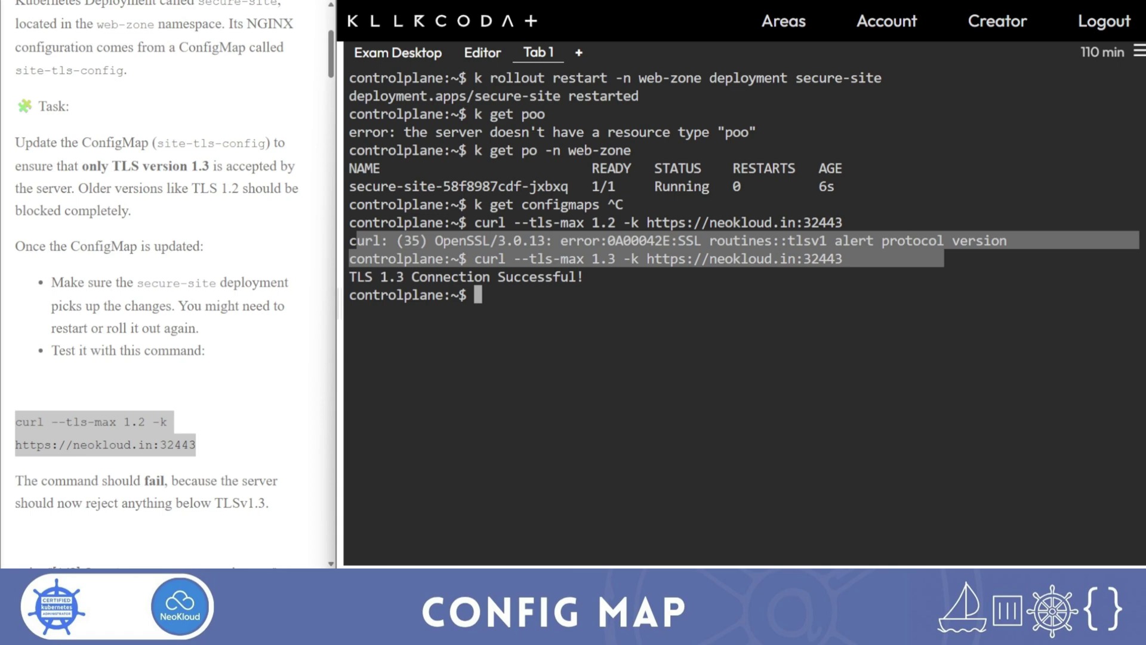
left_click(253, 354)
left_click(555, 331)
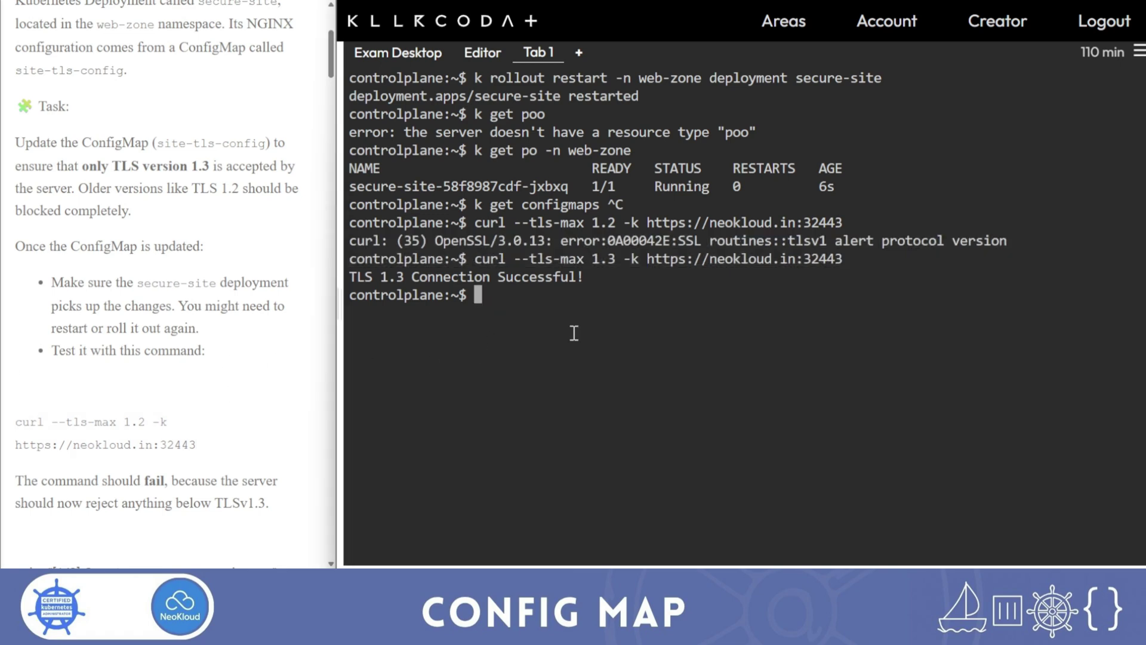
scroll(573, 334, "up", 5)
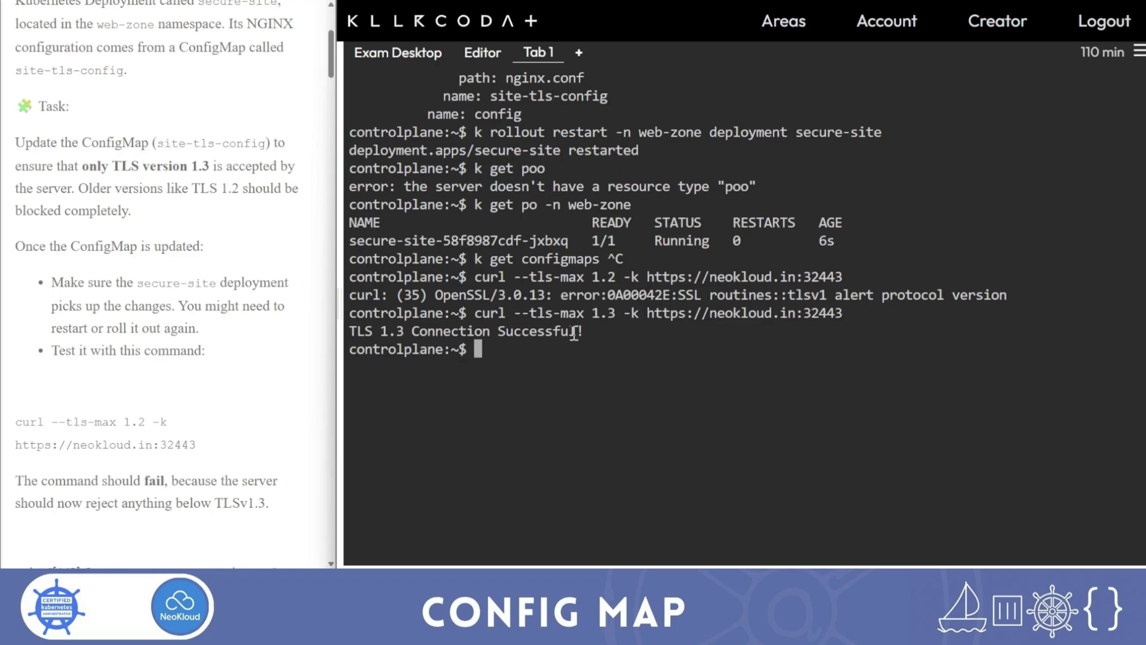
scroll(573, 333, "up", 5)
scroll(212, 320, "up", 6)
scroll(716, 313, "up", 8)
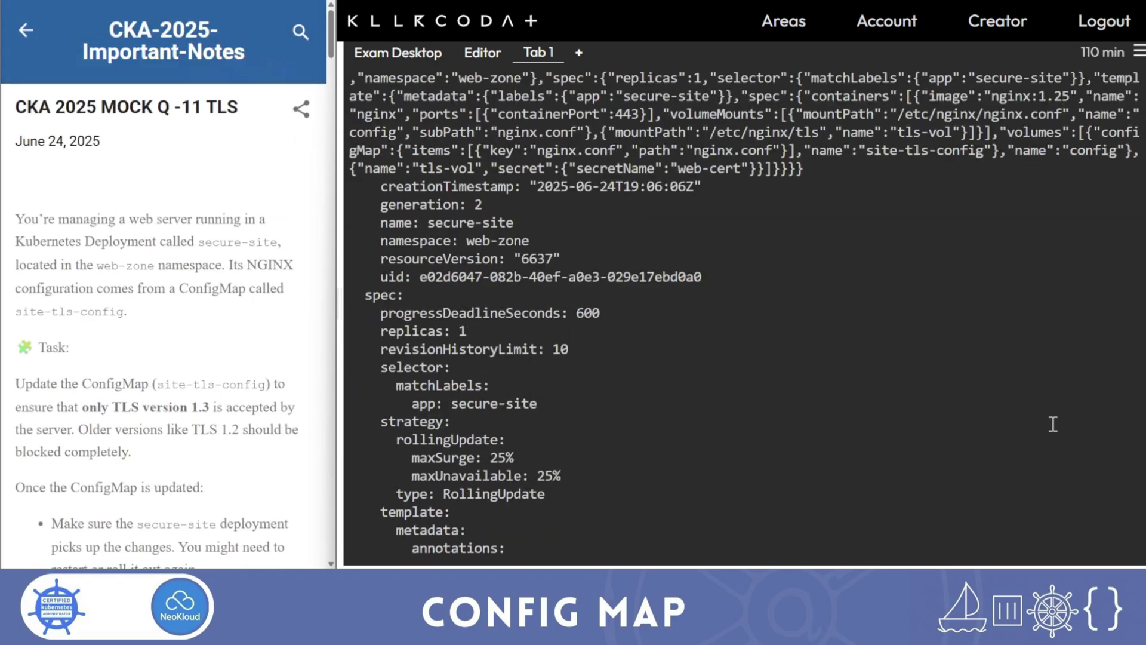
scroll(716, 313, "up", 5)
scroll(717, 314, "up", 5)
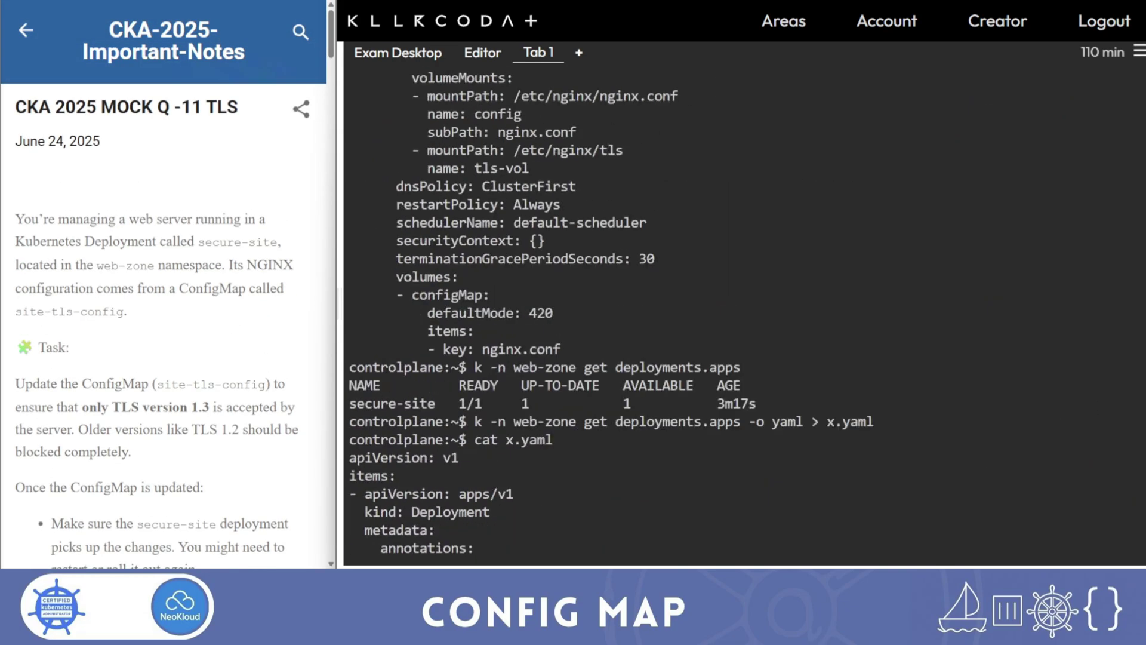